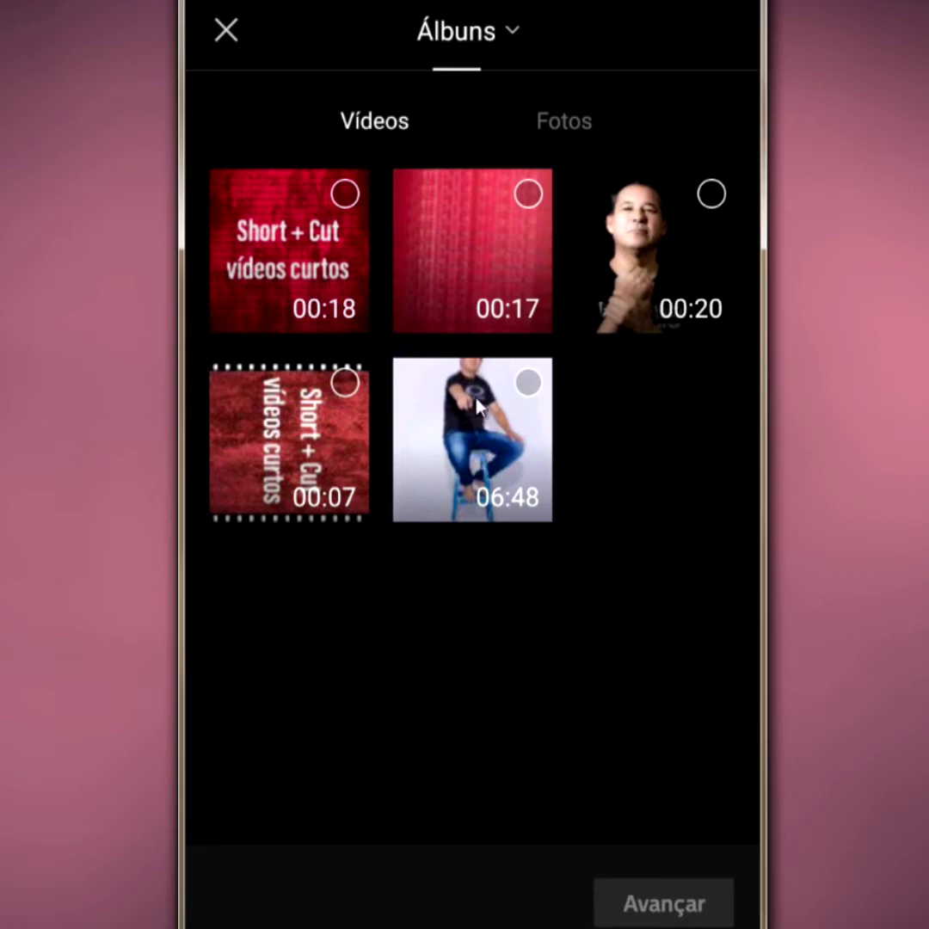
- Pick the 00:18, 00:17, 06:48 and 00:20 videos for a template and pause the generated preview
left_click(345, 198)
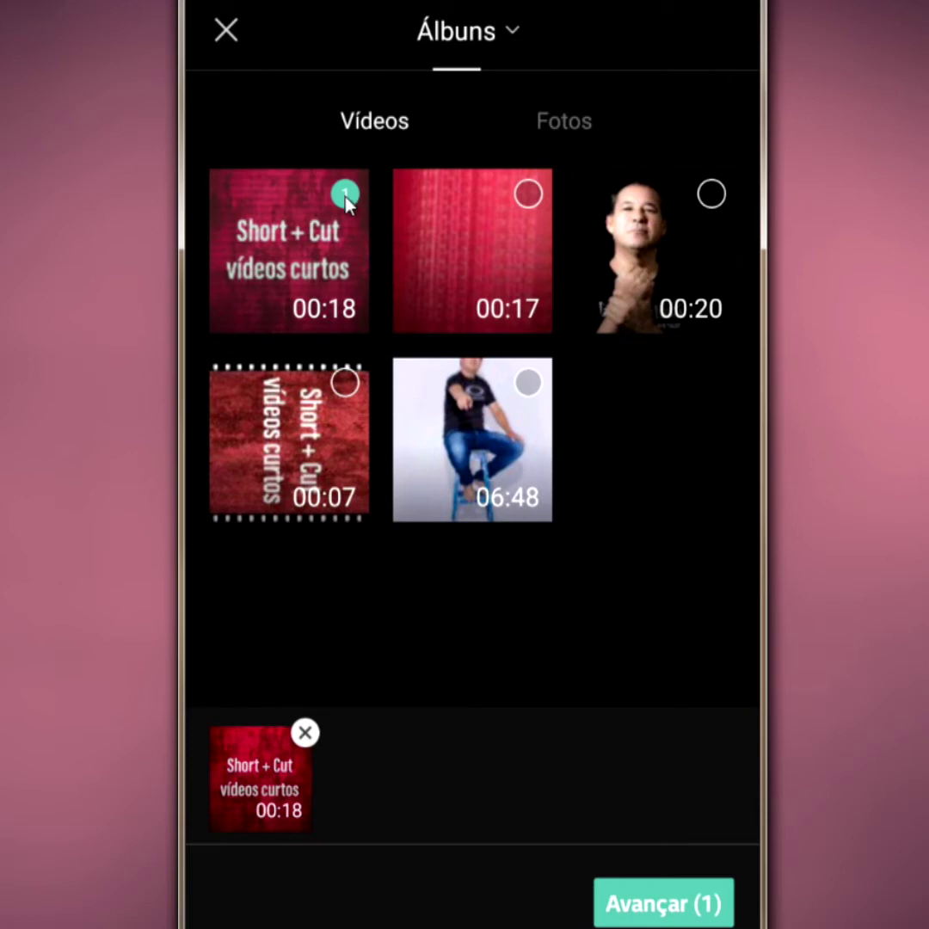
left_click(529, 198)
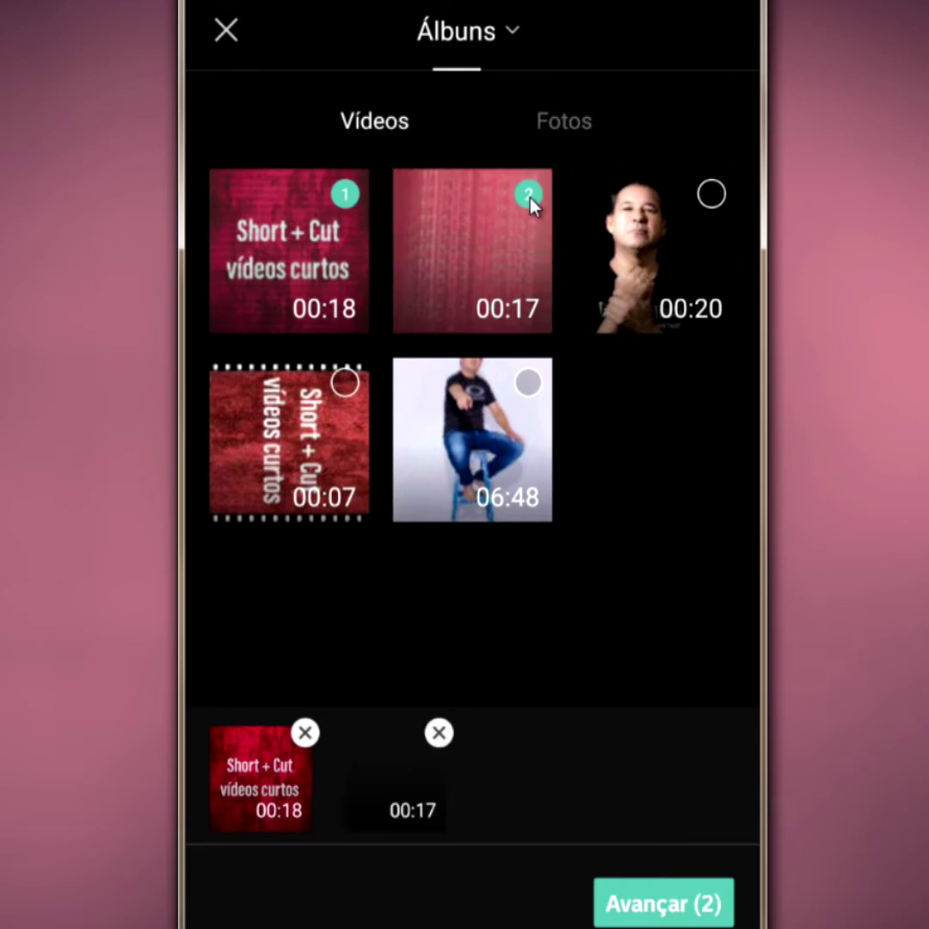
left_click(529, 385)
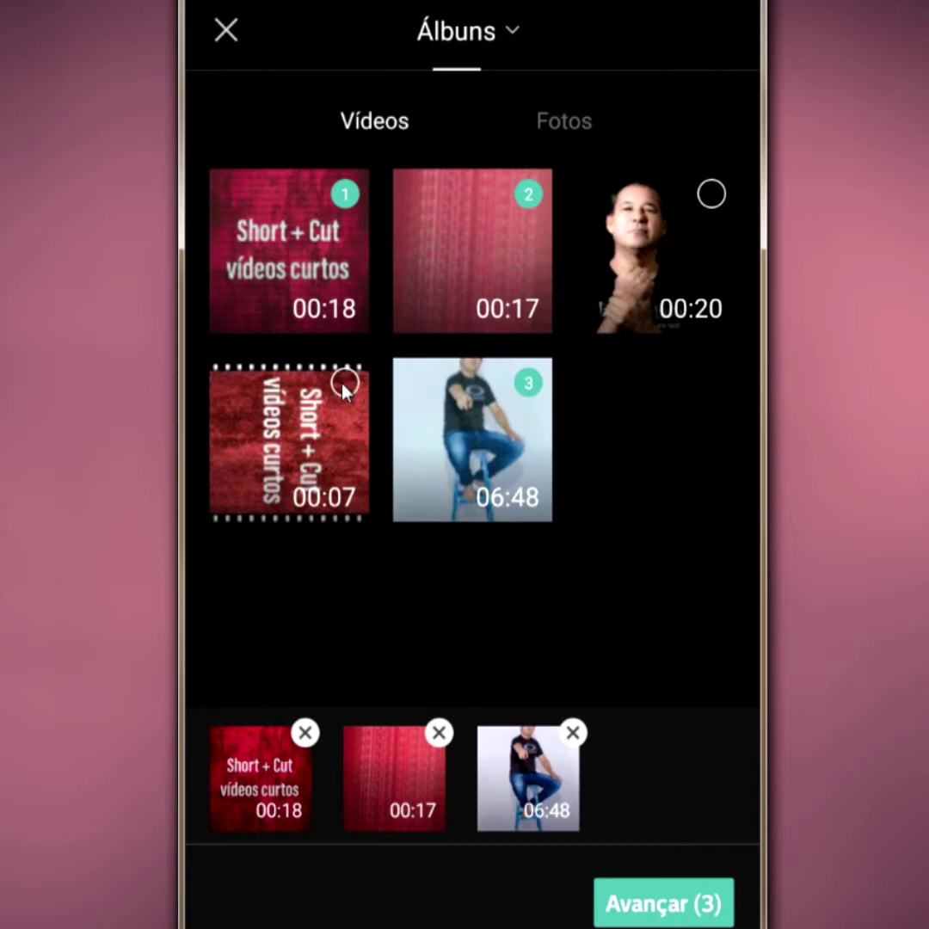
left_click(712, 196)
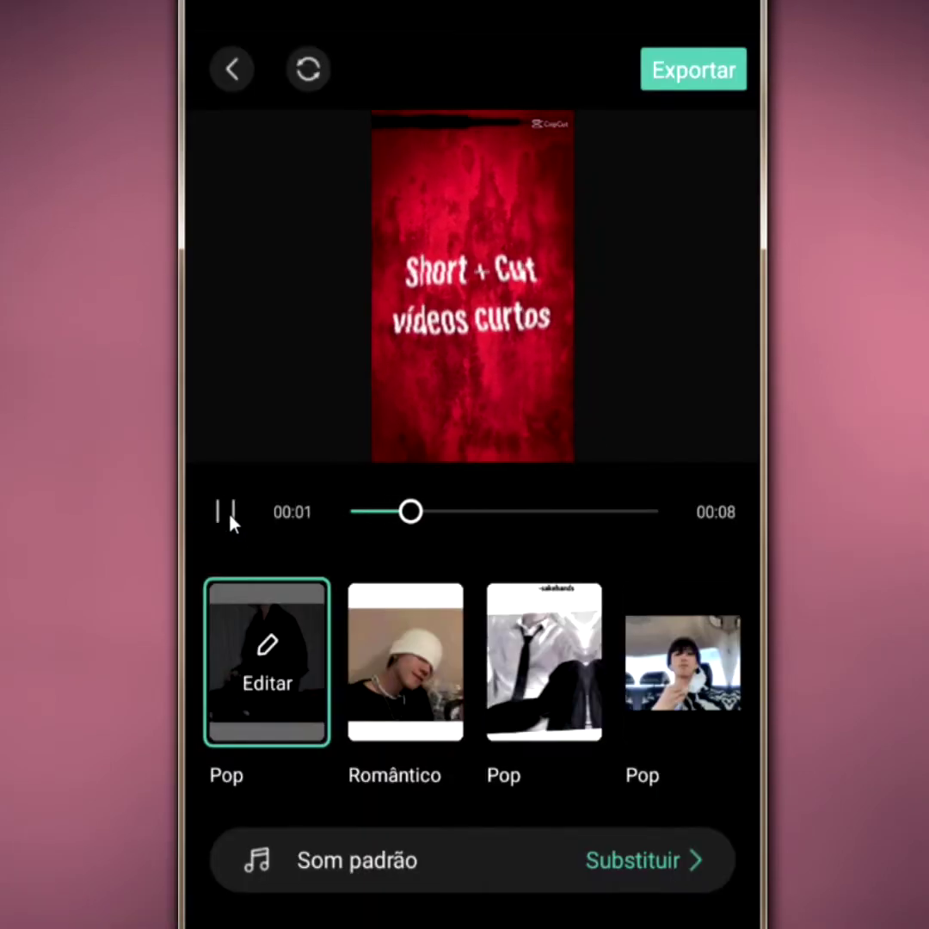
left_click(229, 517)
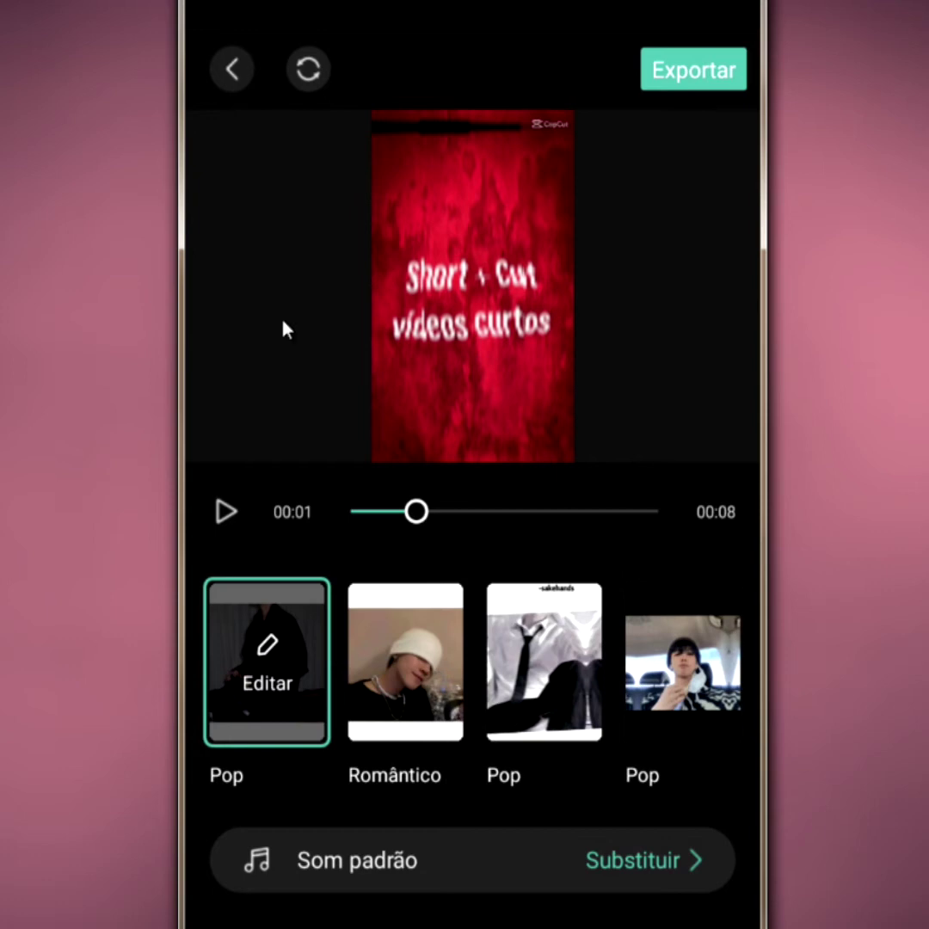
- Leave the template preview and return to the media picker to replace the video clips
left_click(236, 73)
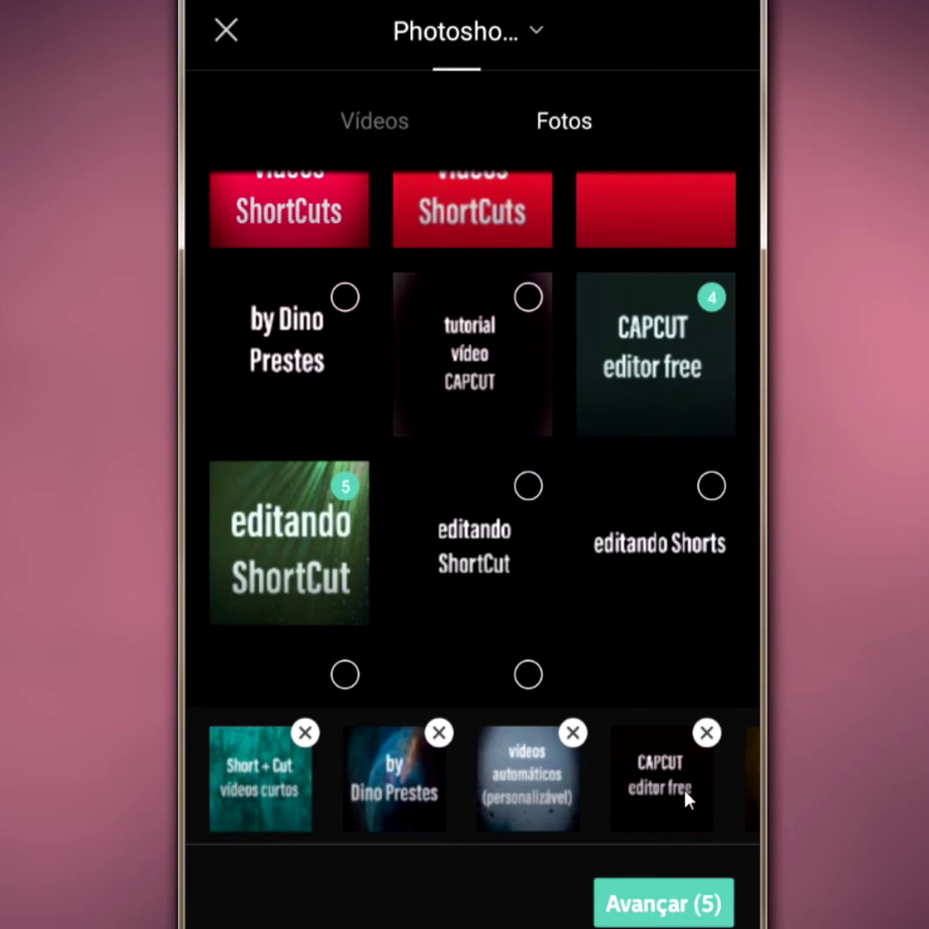
- Check the fifth image in the selection tray and continue with all five title-card images
left_click_drag(688, 800, 588, 800)
left_click(680, 907)
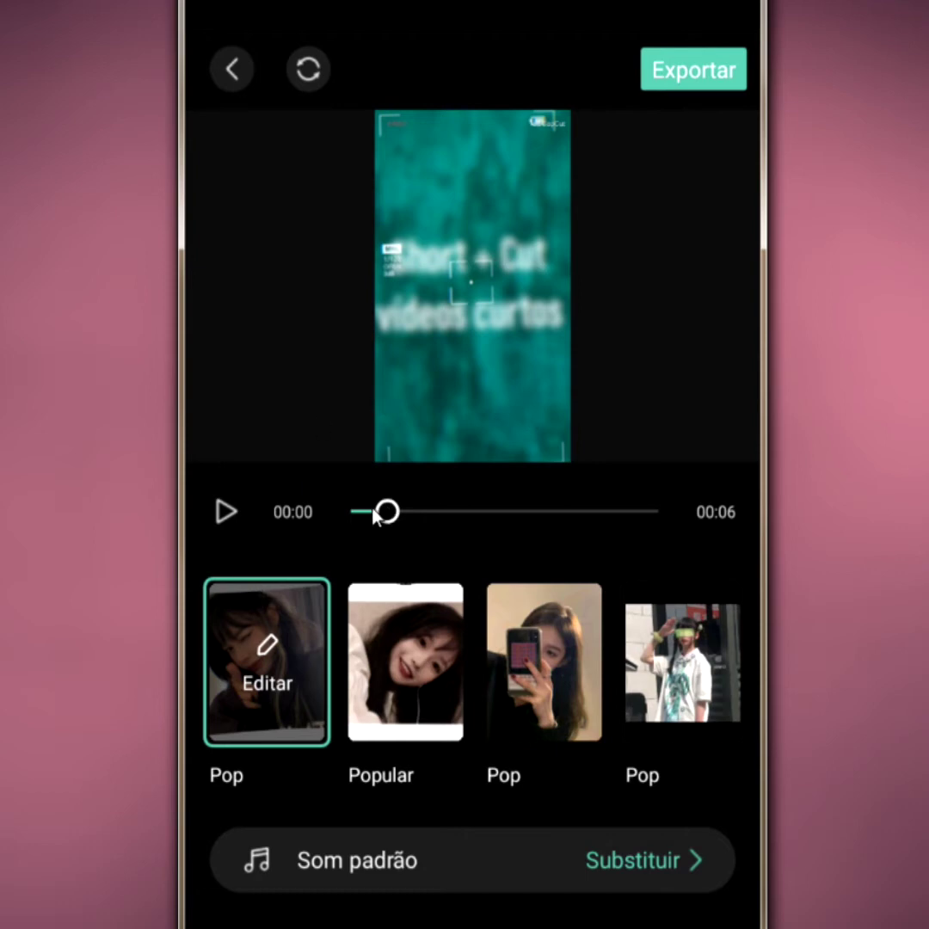
left_click_drag(376, 516, 458, 546)
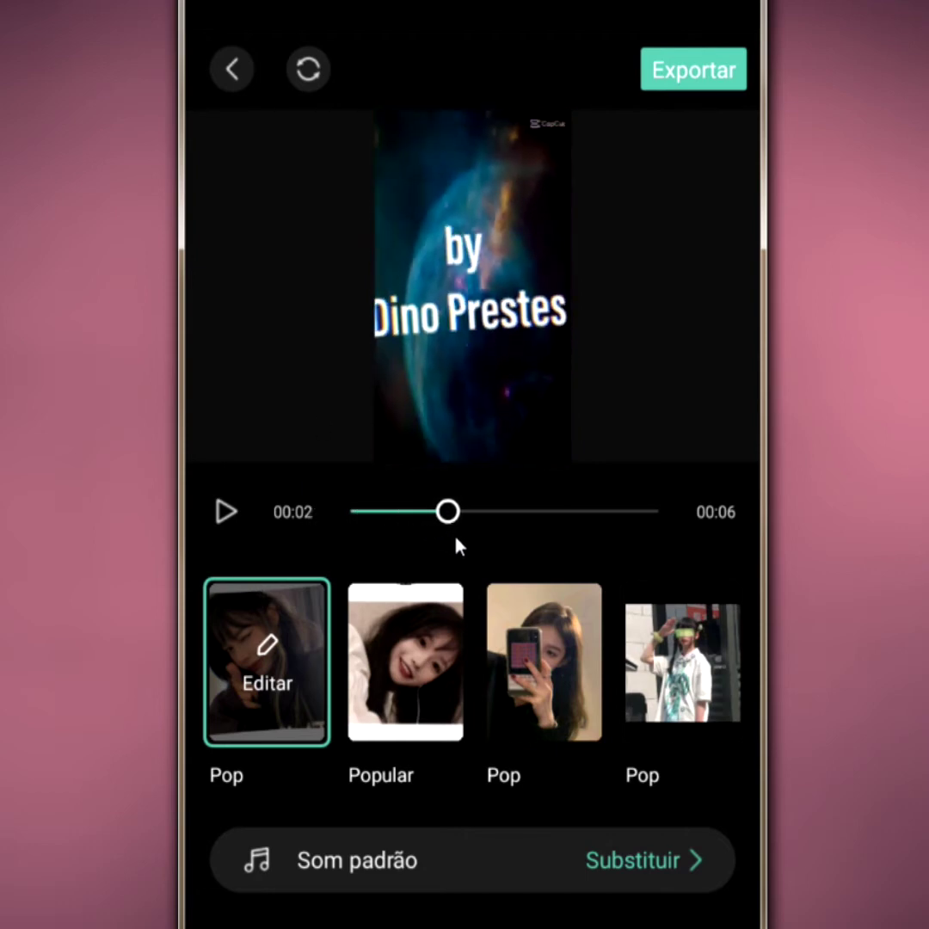
mouse_move(456, 540)
left_mouse_down()
mouse_move(651, 555)
mouse_move(469, 555)
mouse_move(616, 556)
left_mouse_up()
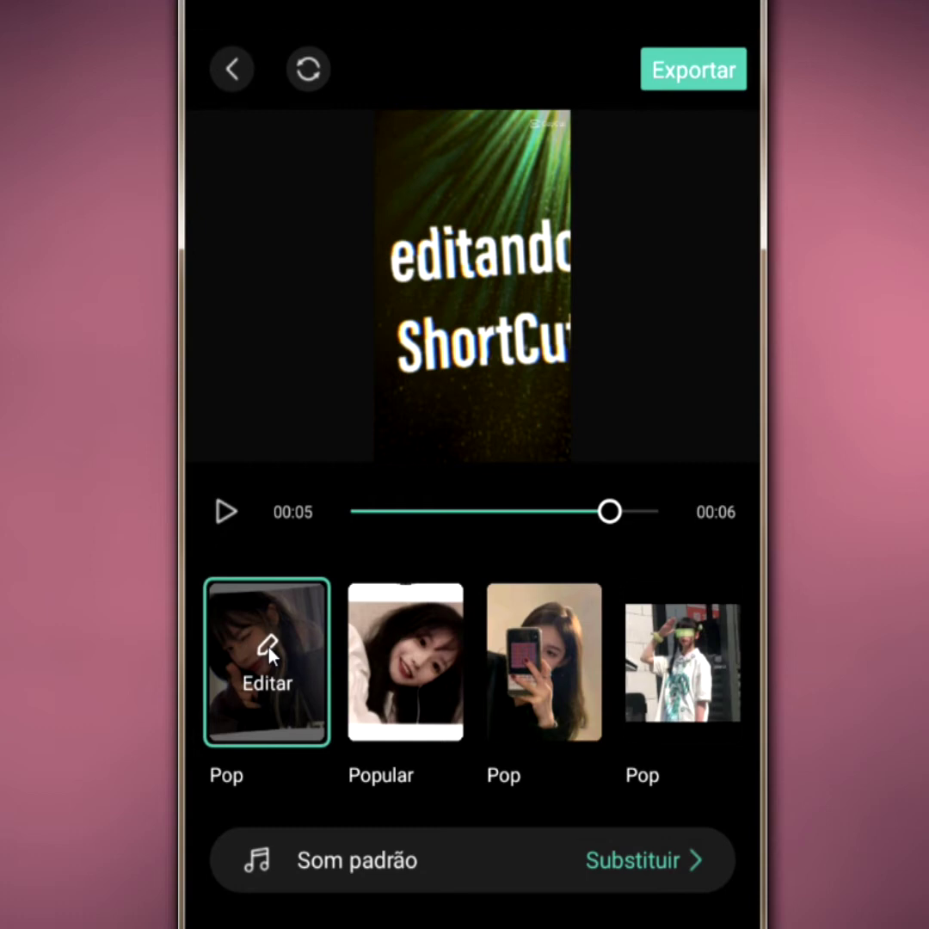
- Open the Pop template with Editar, then Editar rascunho, in the full timeline editor
left_click(270, 652)
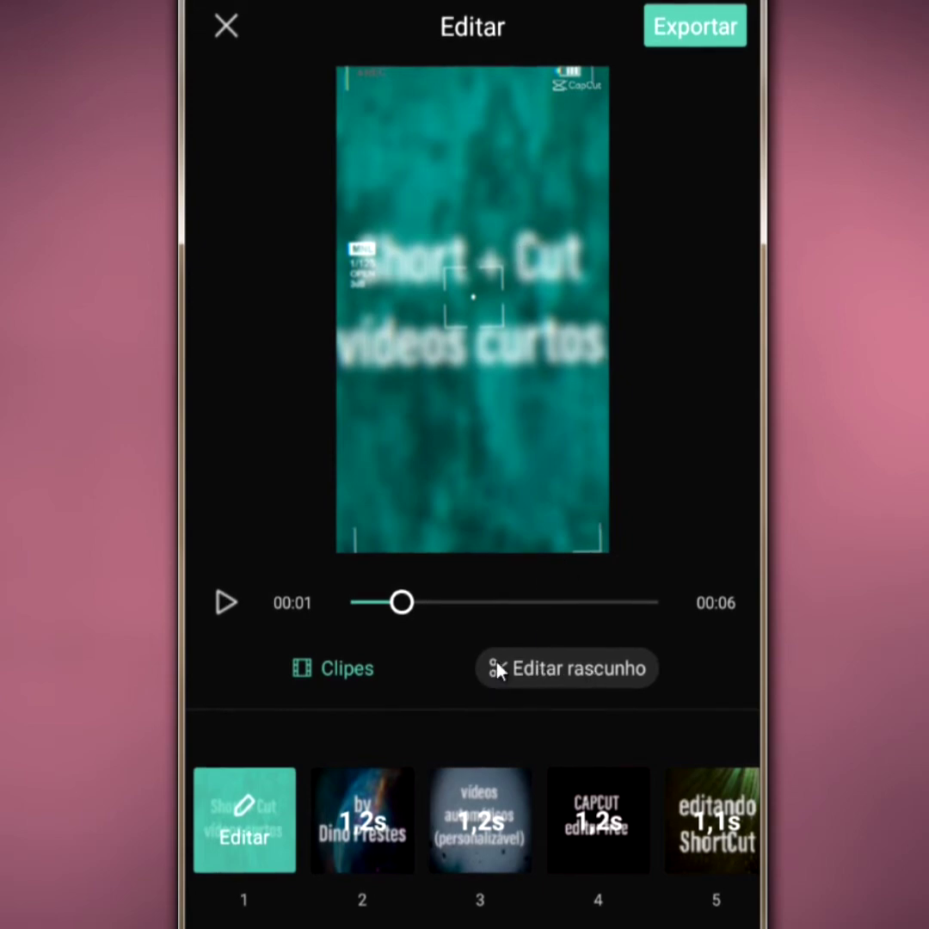
left_click(591, 677)
left_click(518, 667)
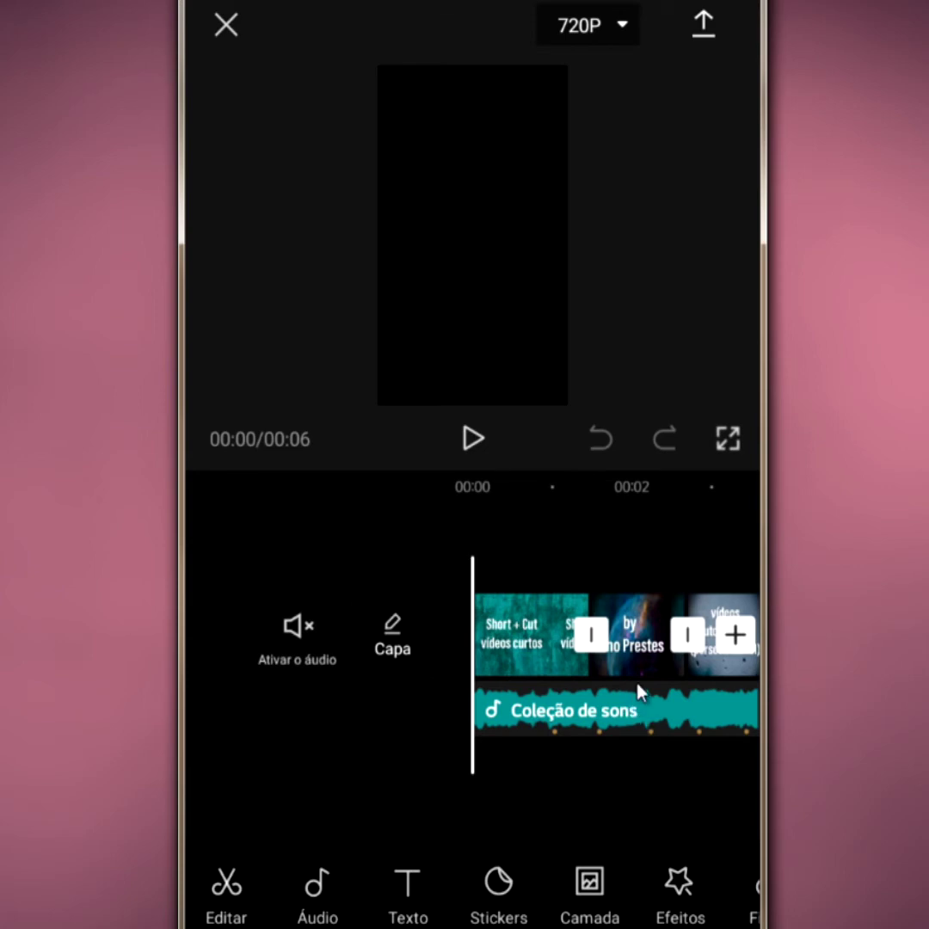
- Select the Coleção de sons music track and drag its Volume down to 0
mouse_move(525, 710)
left_mouse_down()
mouse_move(452, 707)
mouse_move(269, 588)
left_mouse_up()
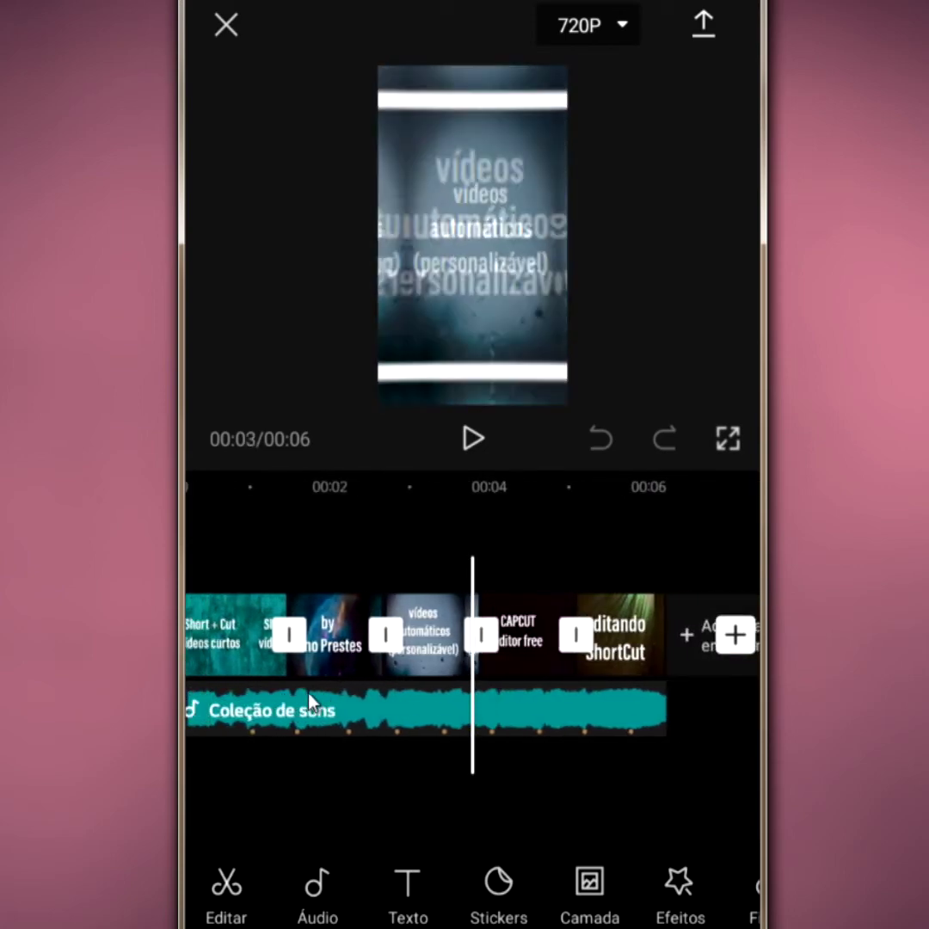
left_click(520, 728)
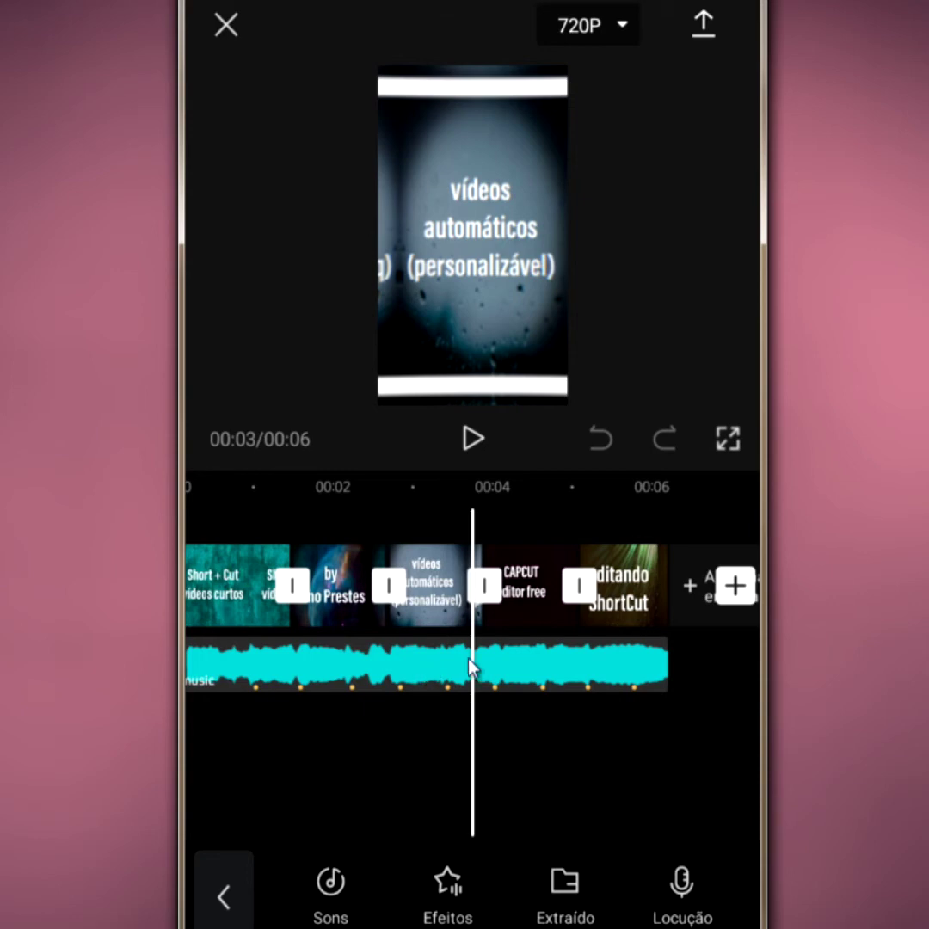
left_click(412, 680)
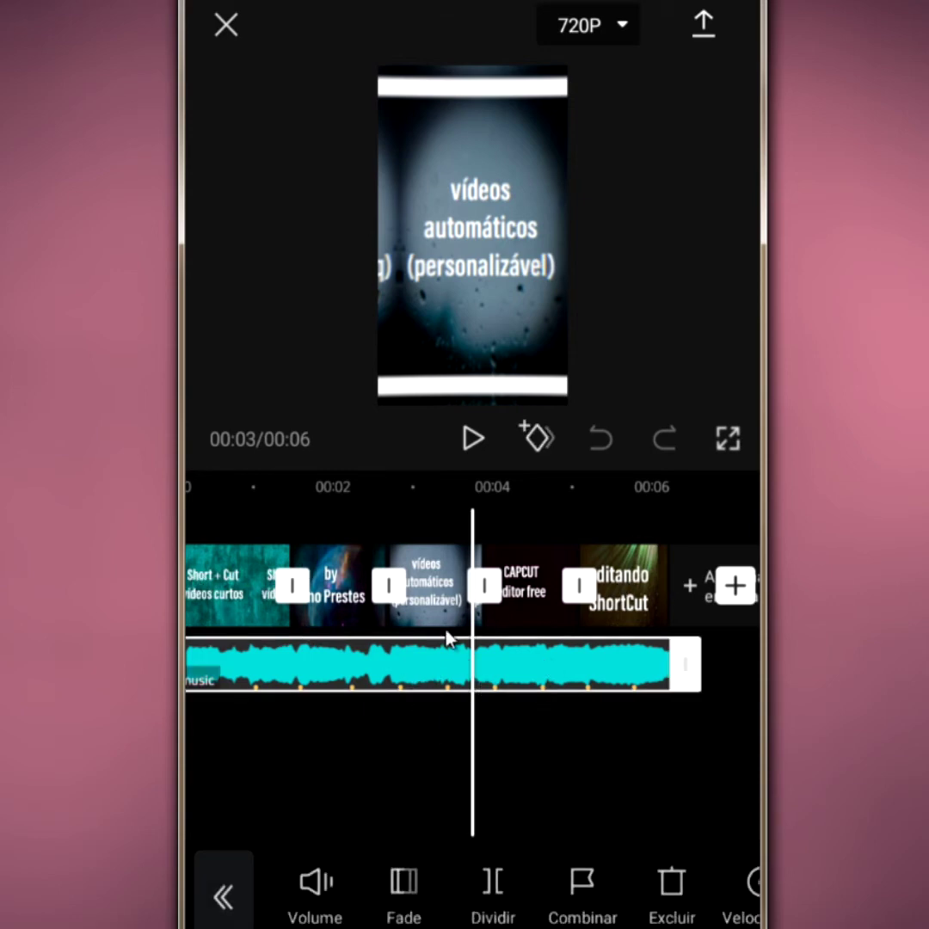
left_click(295, 892)
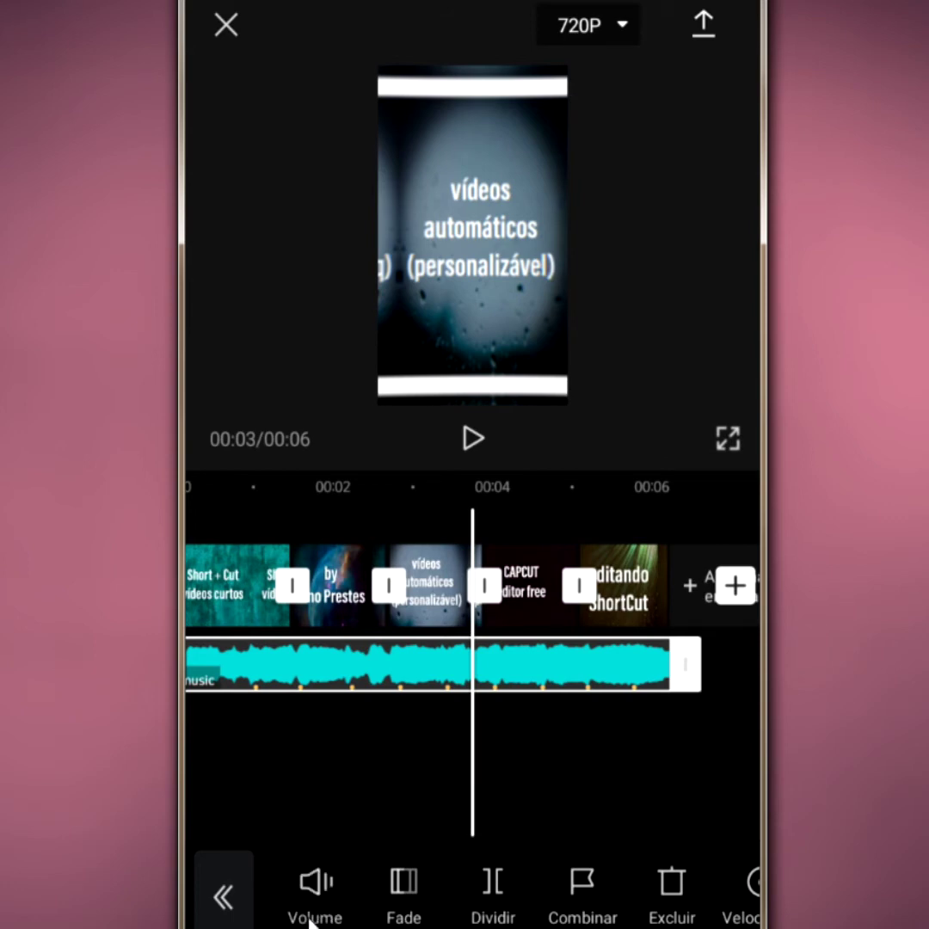
left_click_drag(460, 788, 288, 800)
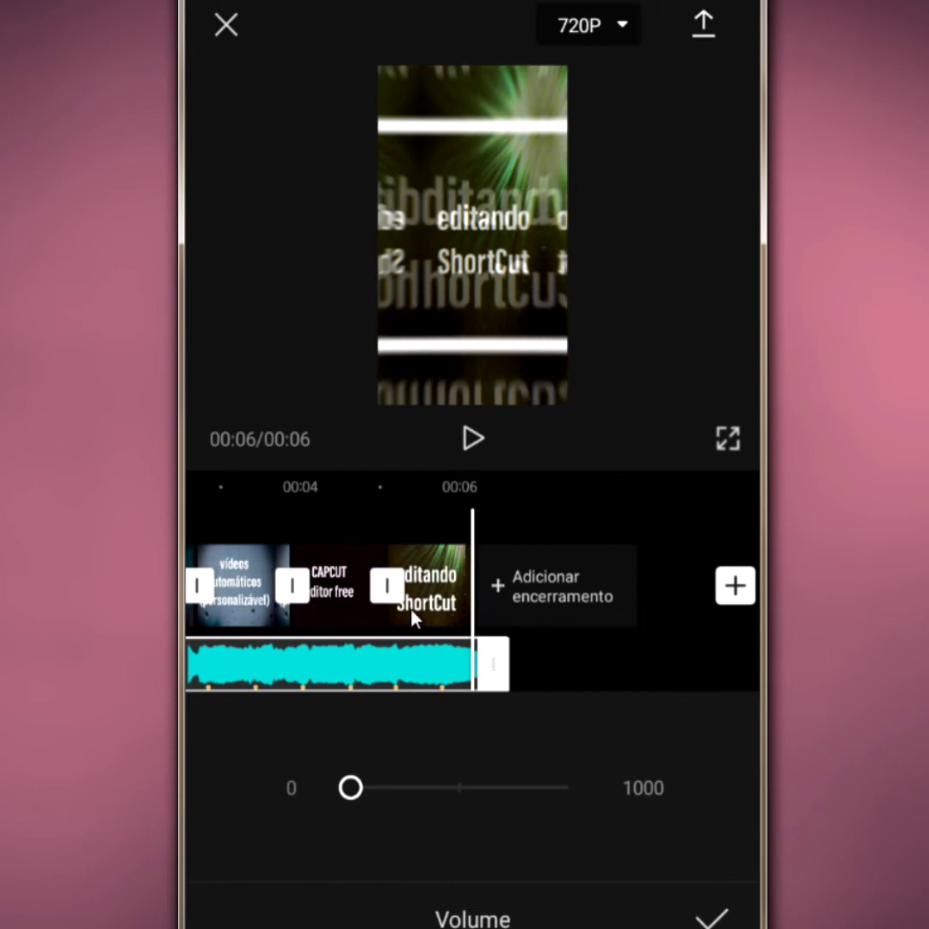
- Move the playhead back to about 2 seconds and select the author credit clip
left_click_drag(397, 655, 628, 678)
left_click_drag(451, 559, 442, 555)
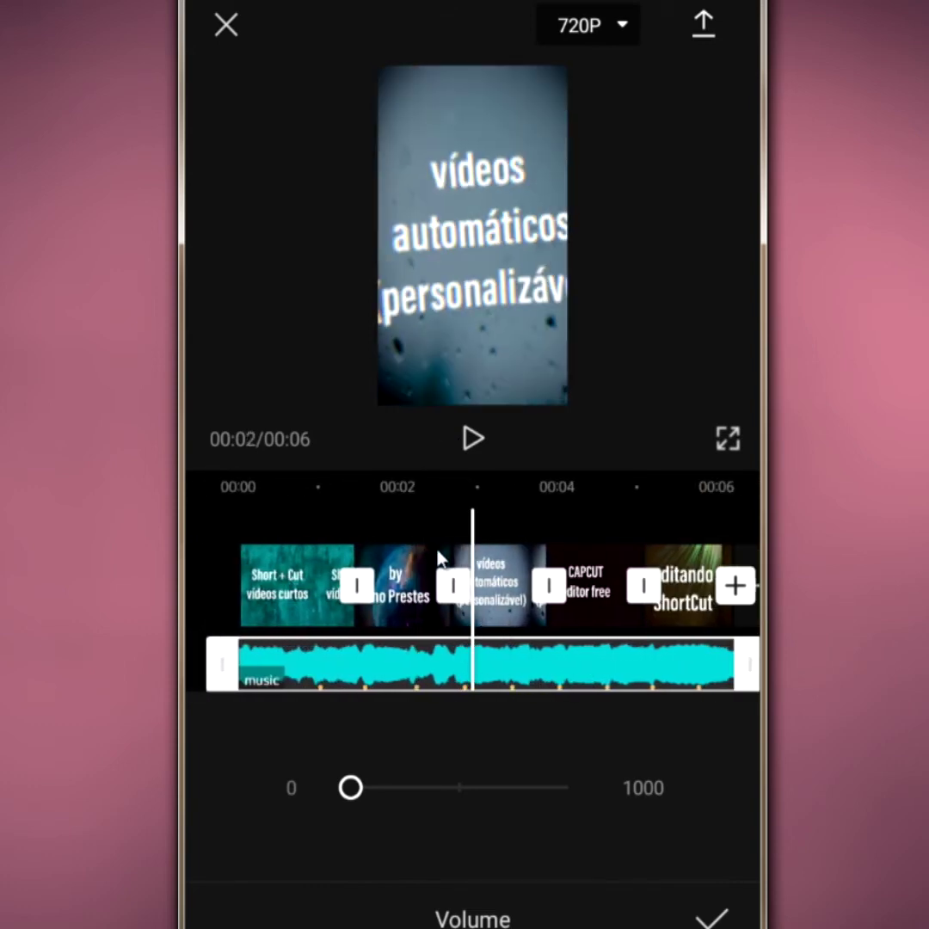
left_click(402, 593)
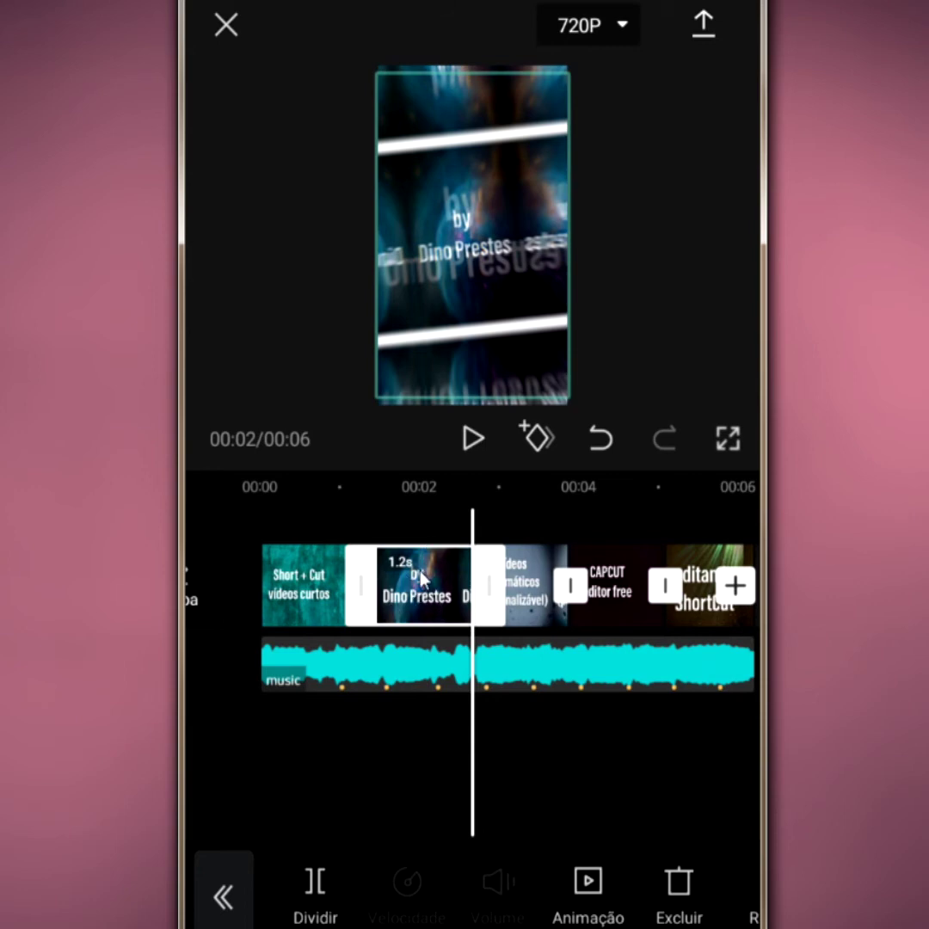
- Drag the author credit clip after editando ShortCut, then select the vídeos automáticos clip
mouse_move(422, 585)
left_mouse_down()
mouse_move(747, 636)
mouse_move(593, 588)
left_mouse_up()
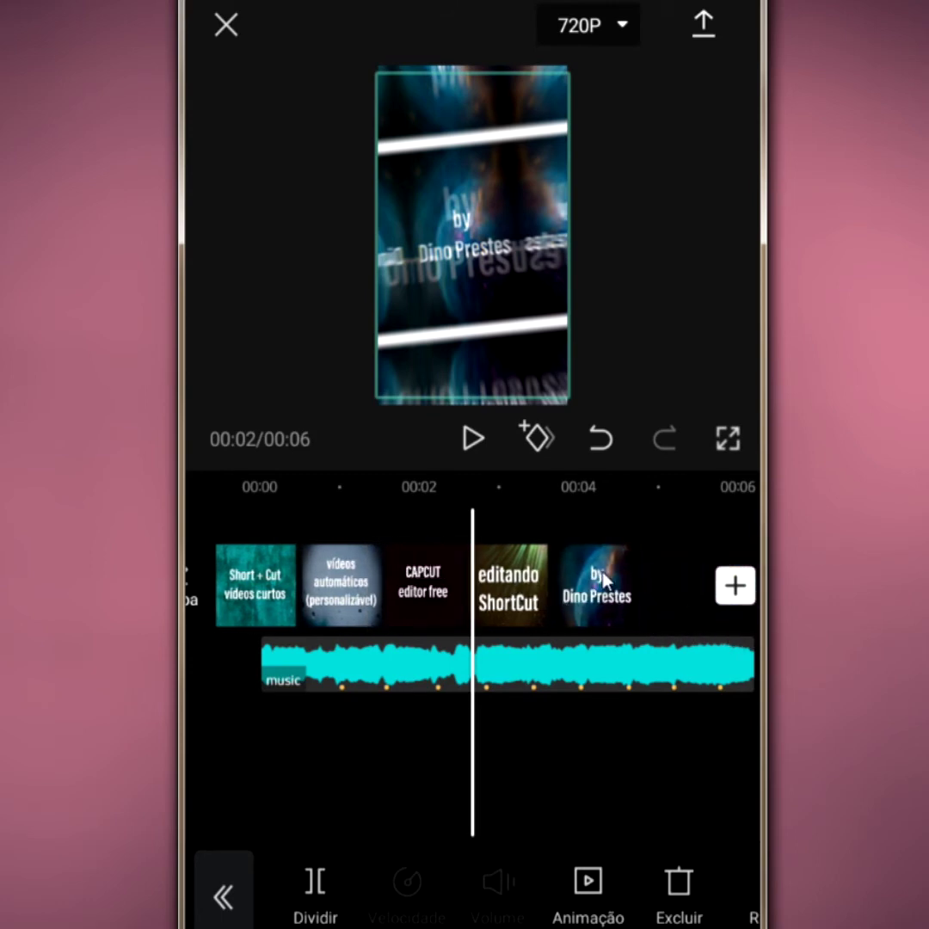
left_click_drag(593, 588, 595, 588)
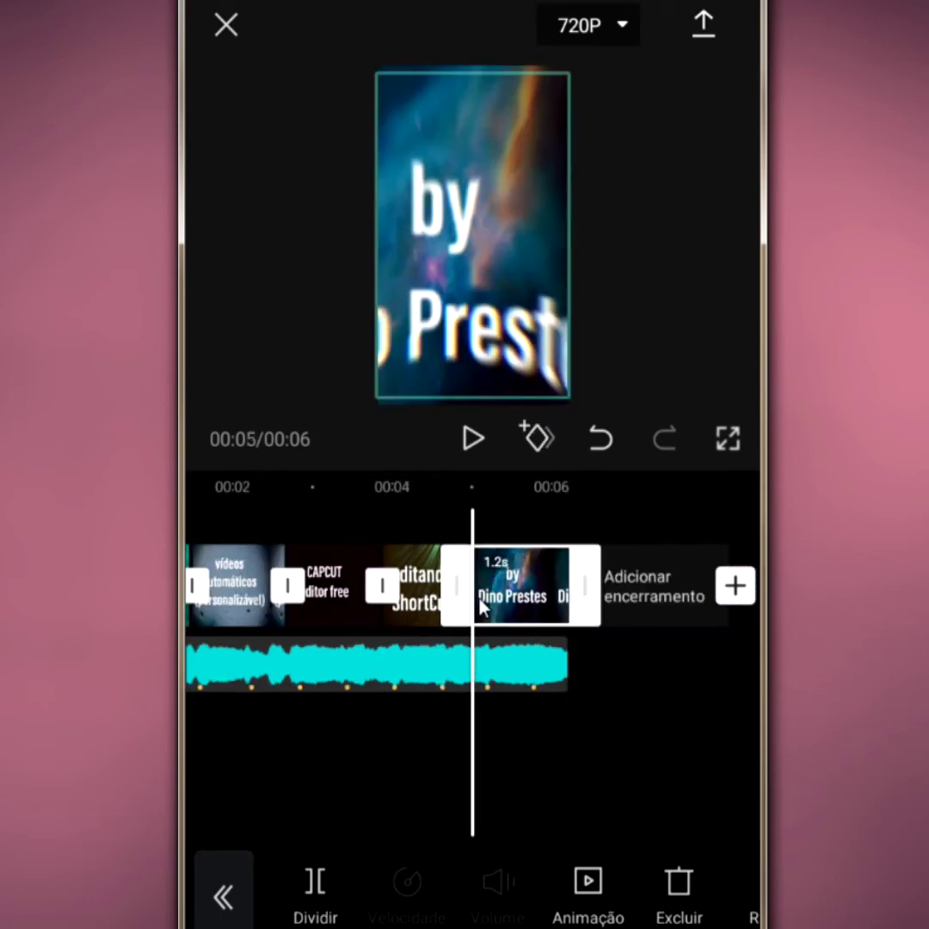
left_click_drag(482, 607, 548, 606)
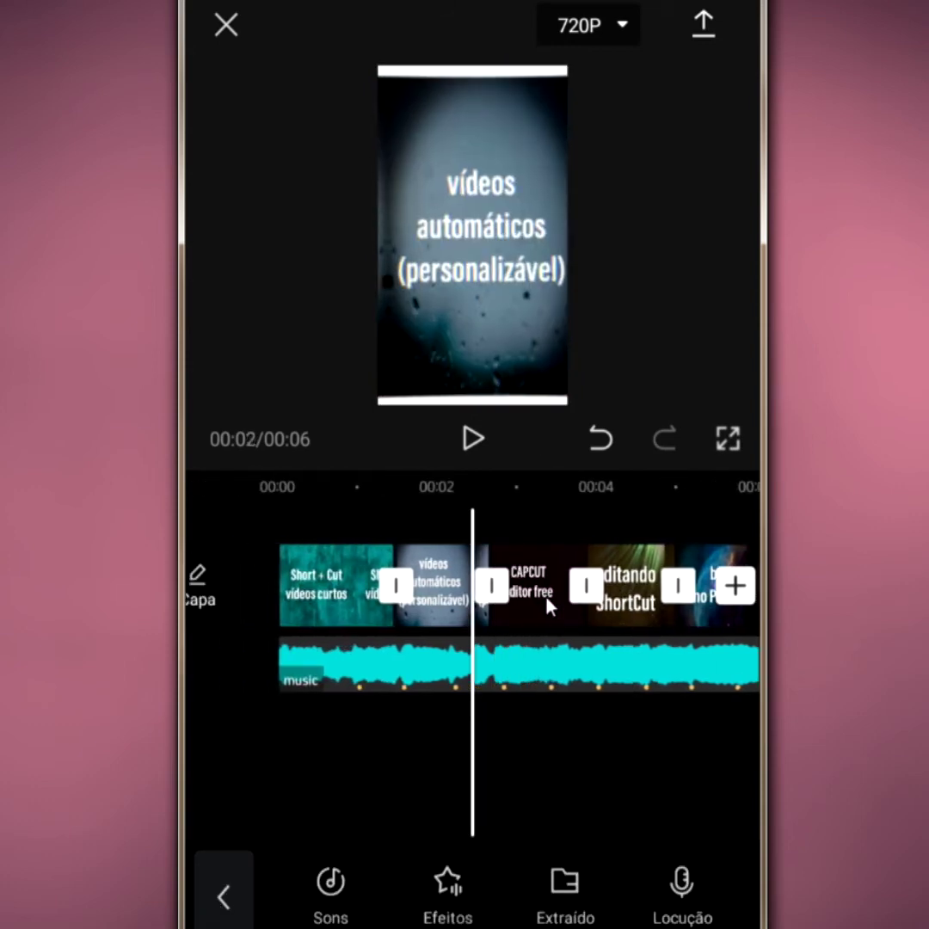
mouse_move(547, 605)
left_mouse_down()
mouse_move(402, 600)
mouse_move(246, 577)
left_mouse_up()
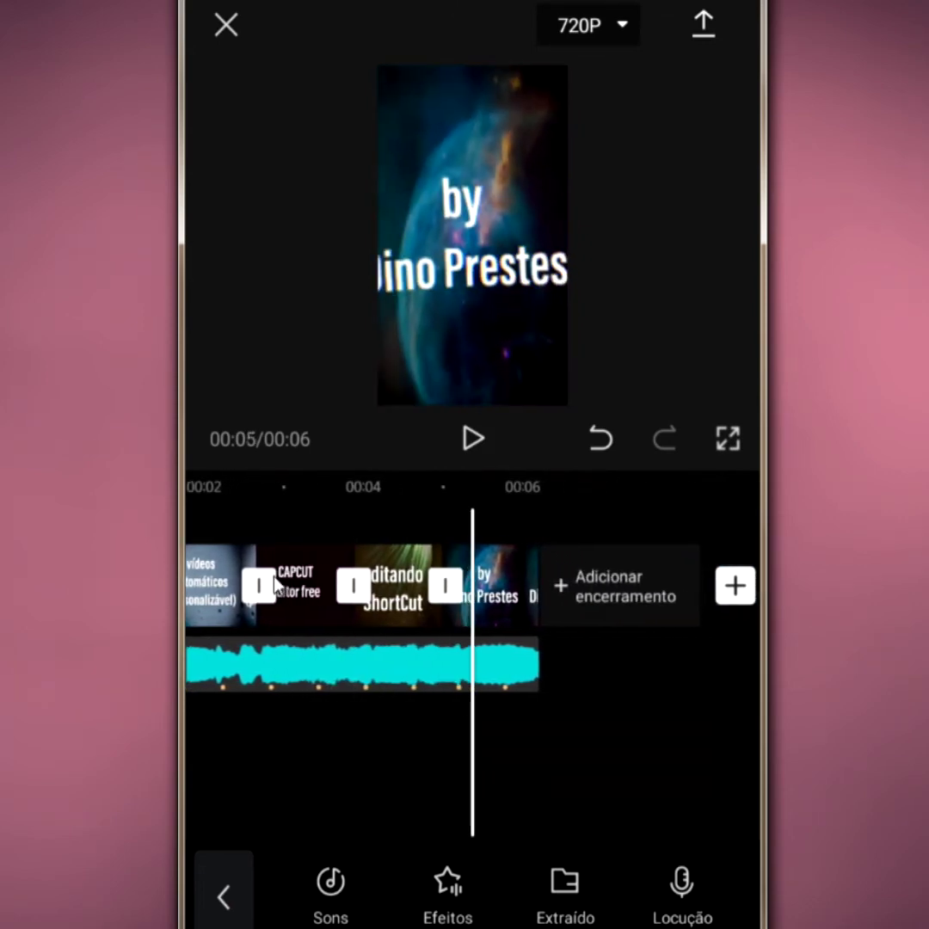
left_click_drag(246, 574, 616, 605)
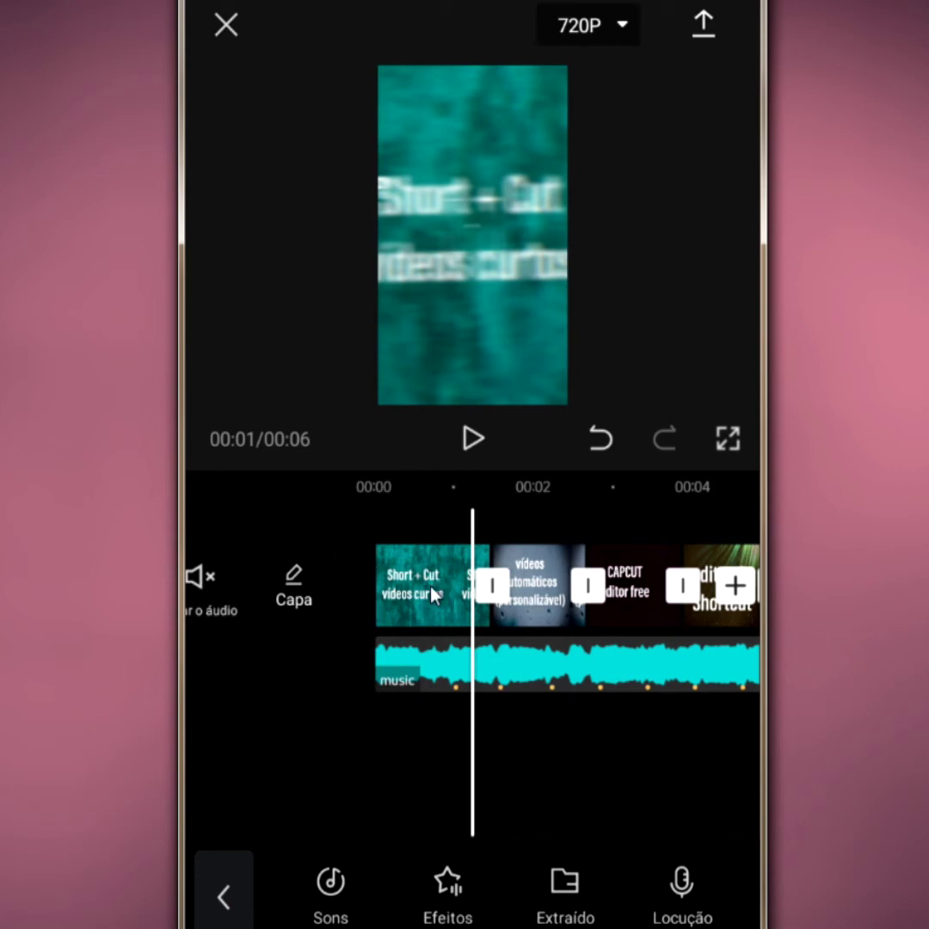
left_click(540, 594)
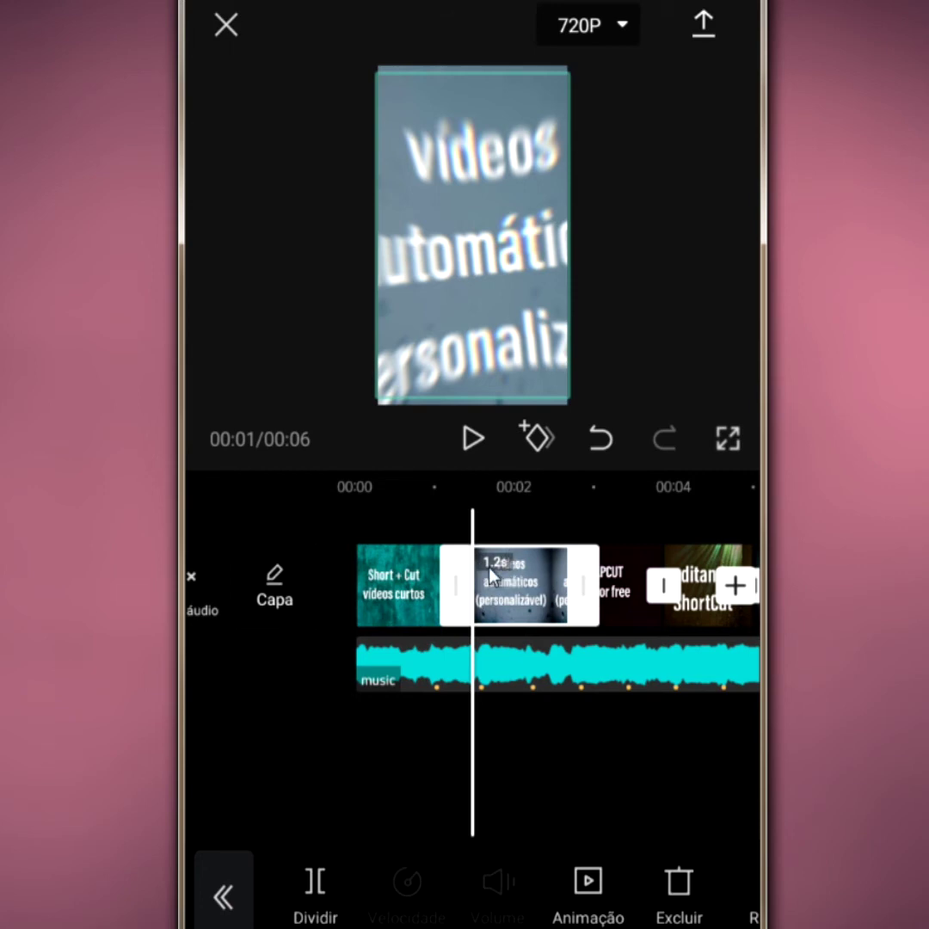
- Drag the vídeos automáticos clip's trim handle until the clip lasts 3.6 seconds
mouse_move(587, 592)
left_mouse_down()
mouse_move(660, 606)
mouse_move(476, 598)
mouse_move(462, 609)
left_mouse_up()
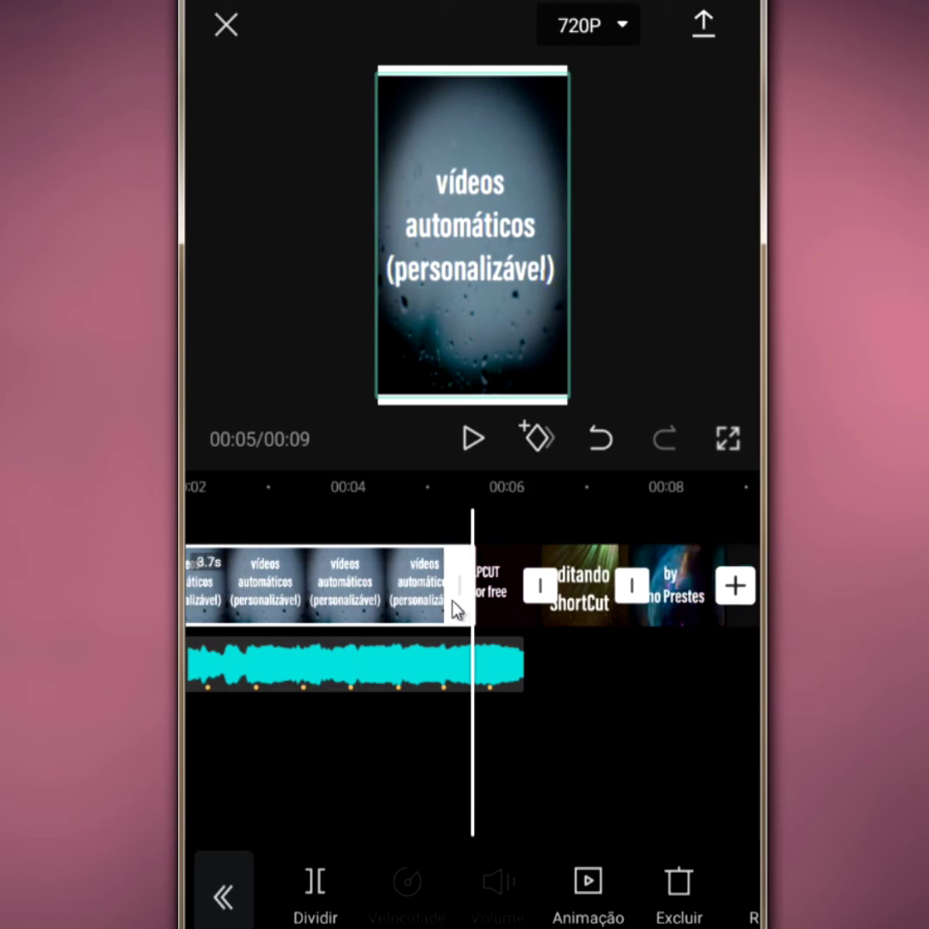
left_click_drag(365, 572, 471, 574)
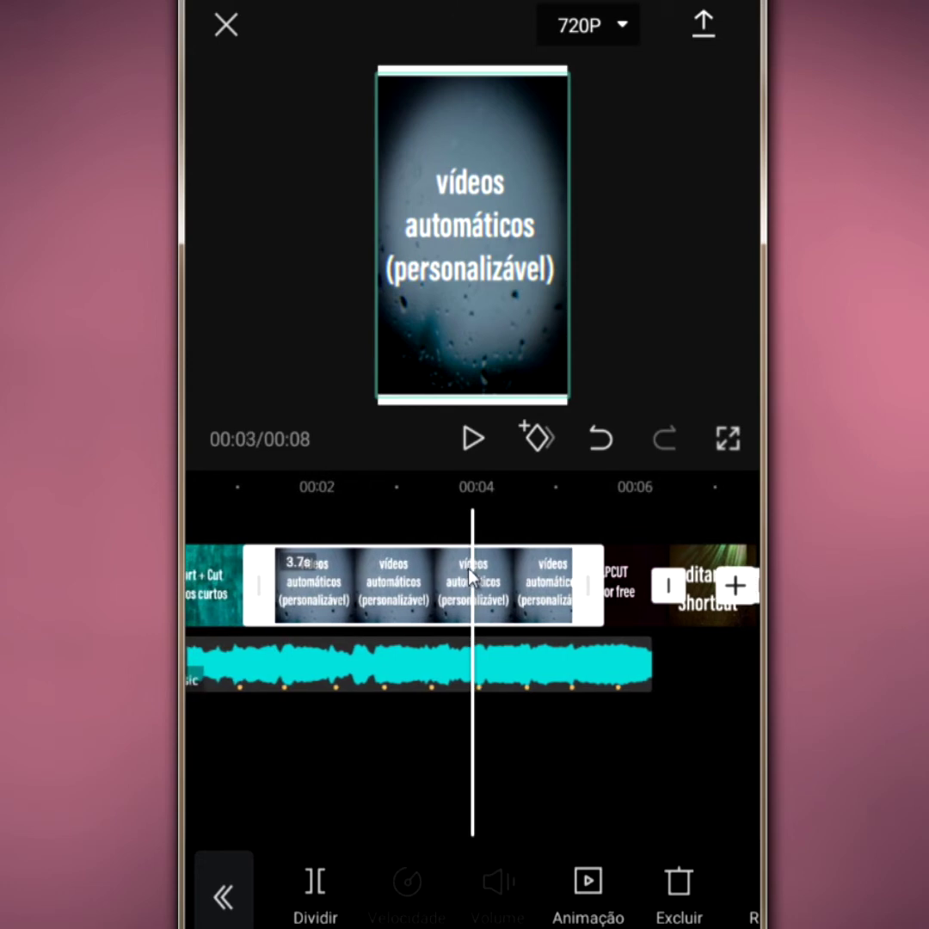
left_click_drag(594, 598, 570, 605)
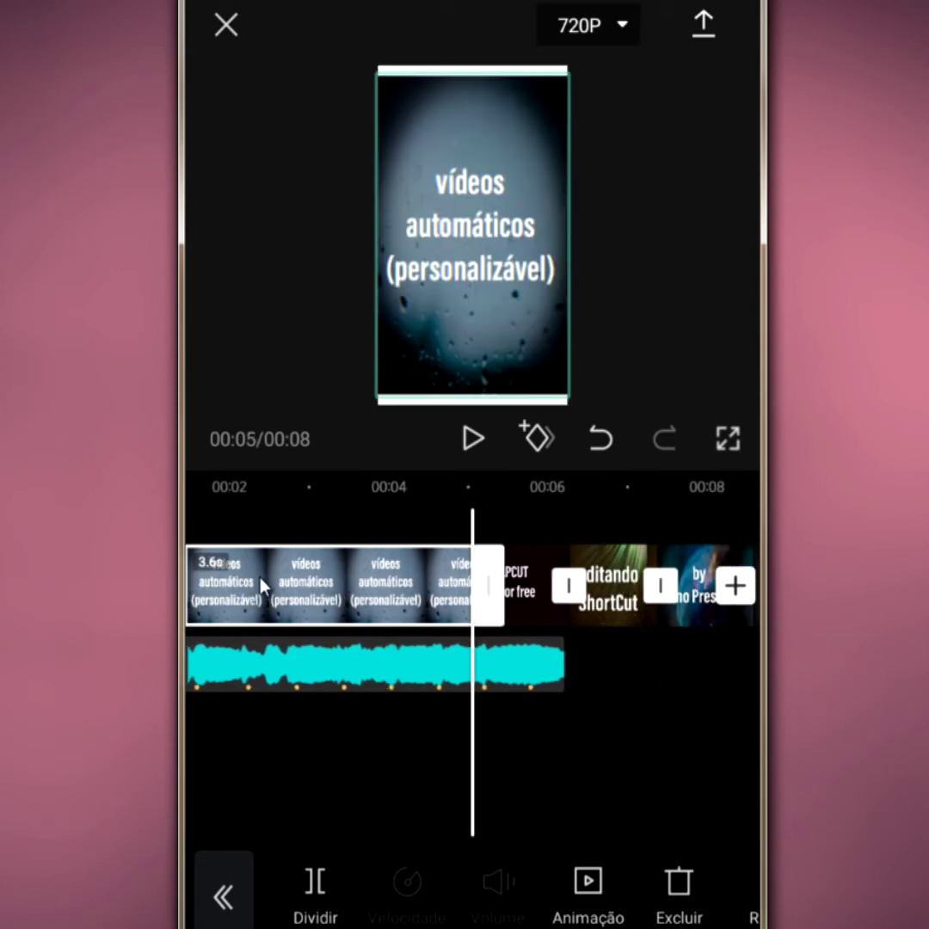
left_click_drag(260, 587, 445, 592)
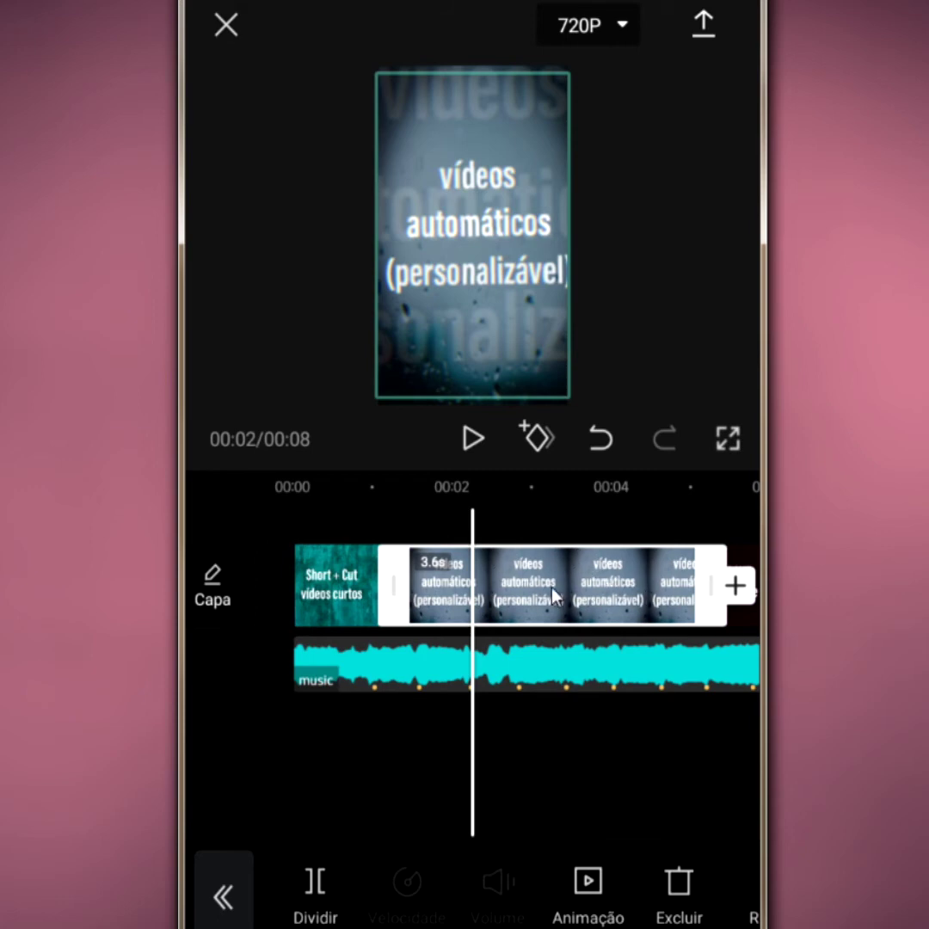
- Lengthen the Short + Cut clip to 3.4 seconds and CAPCUT editor free to 1.9 seconds
left_click(307, 591)
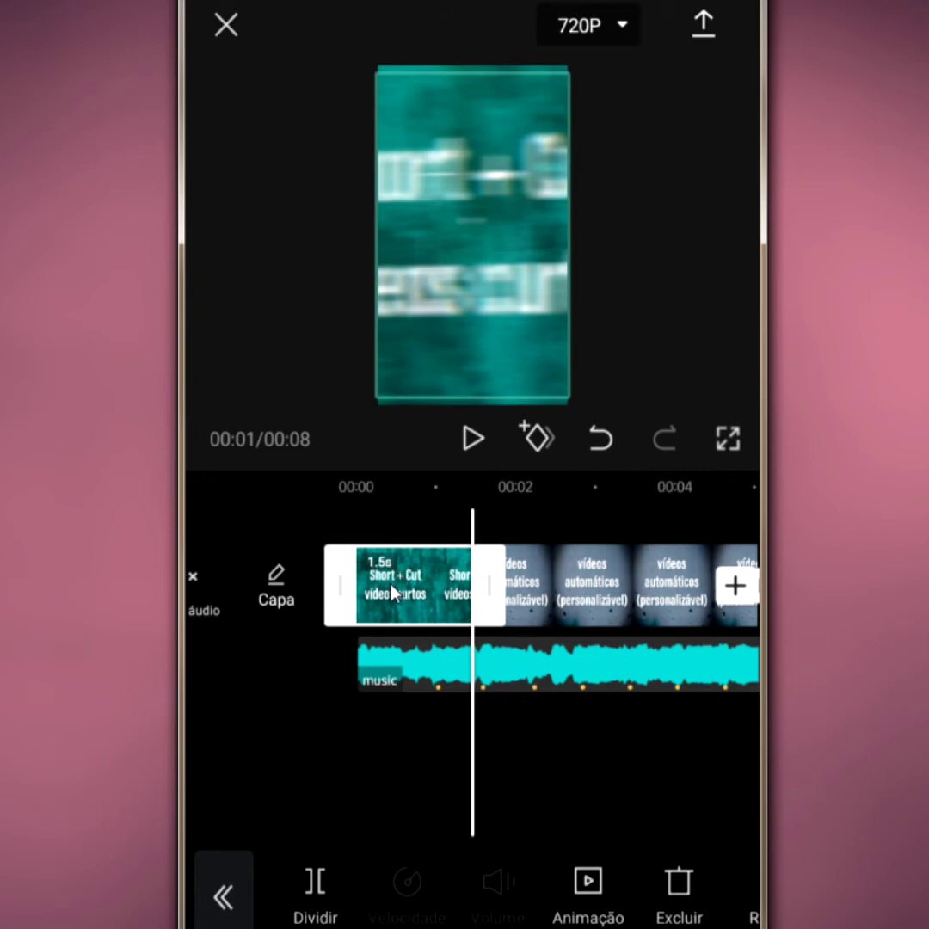
mouse_move(499, 593)
left_mouse_down()
mouse_move(617, 607)
mouse_move(609, 607)
left_mouse_up()
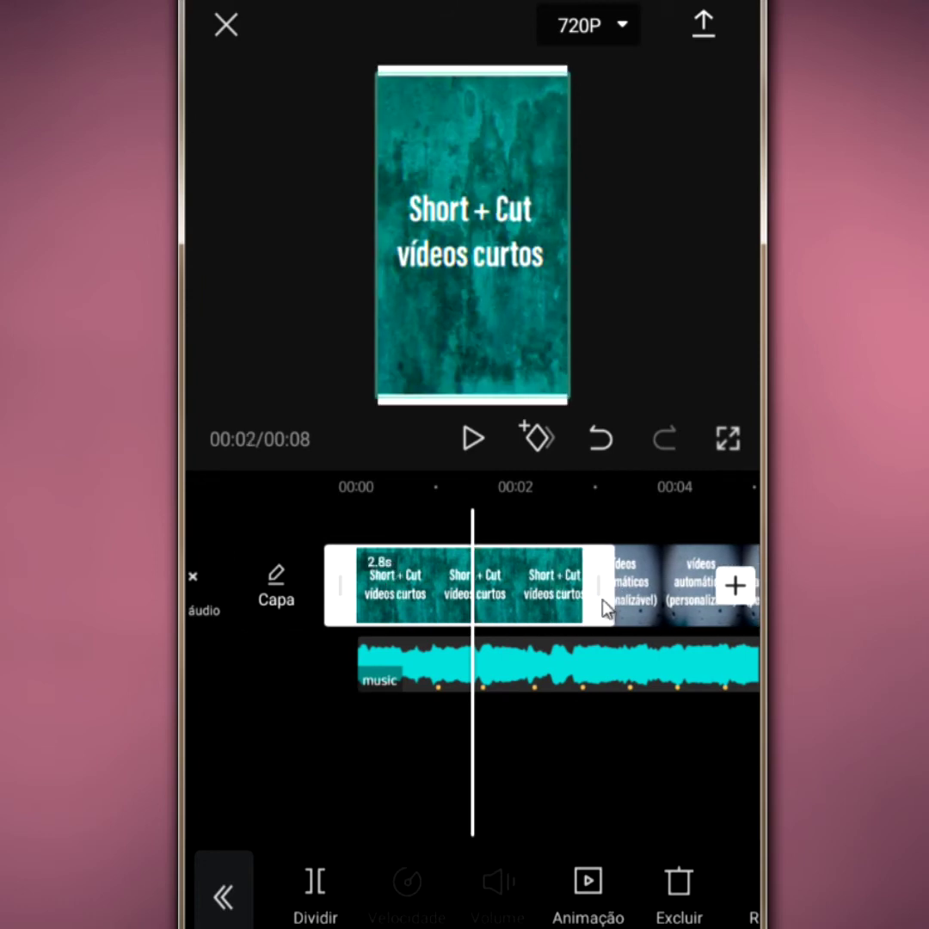
left_click_drag(445, 589, 539, 613)
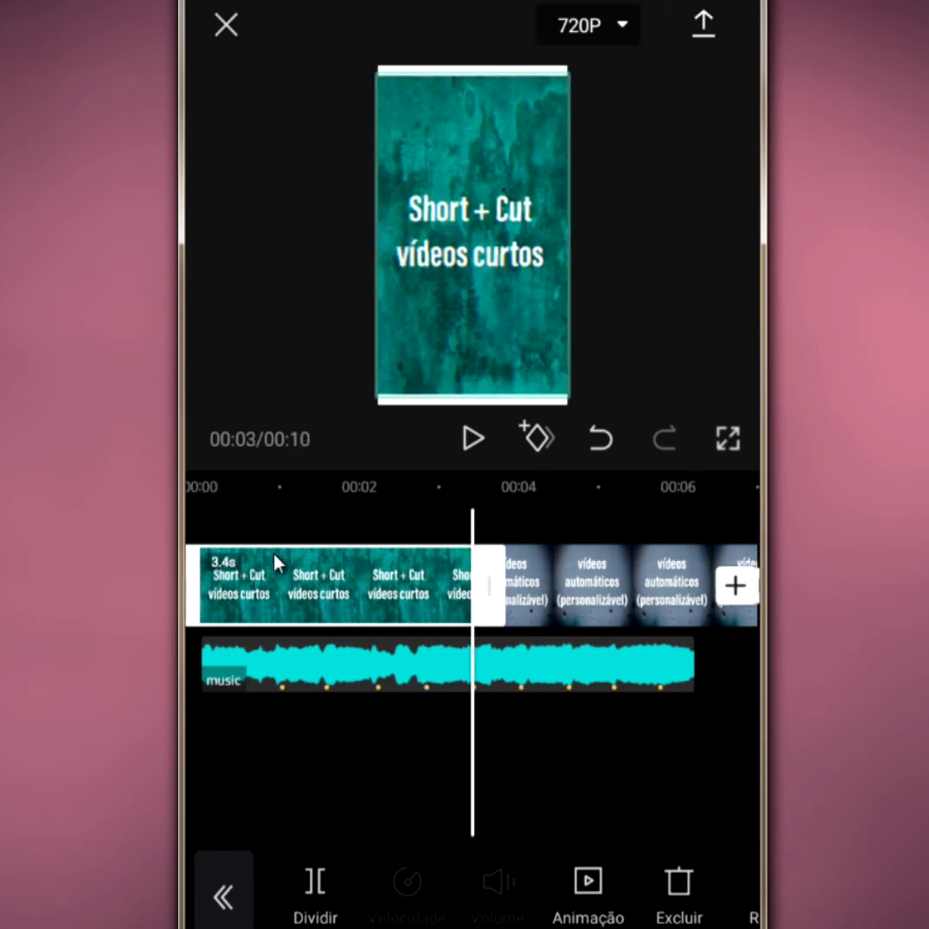
left_click_drag(601, 586, 361, 602)
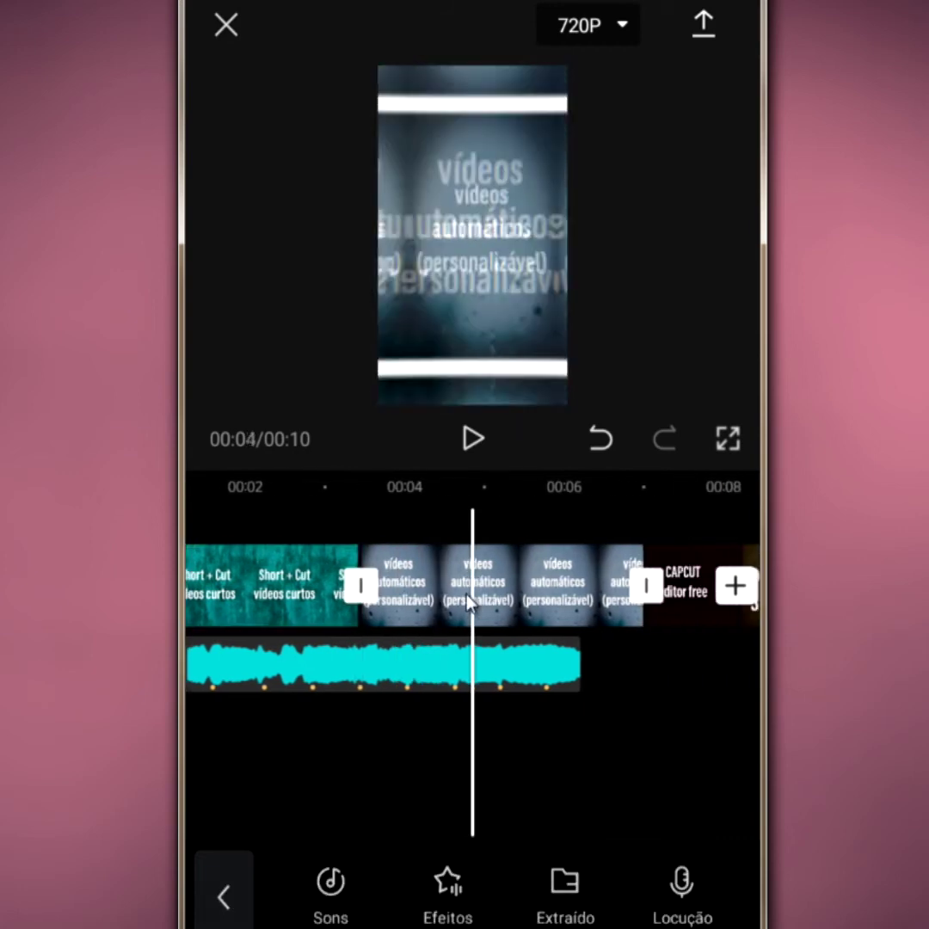
left_click_drag(394, 478, 322, 482)
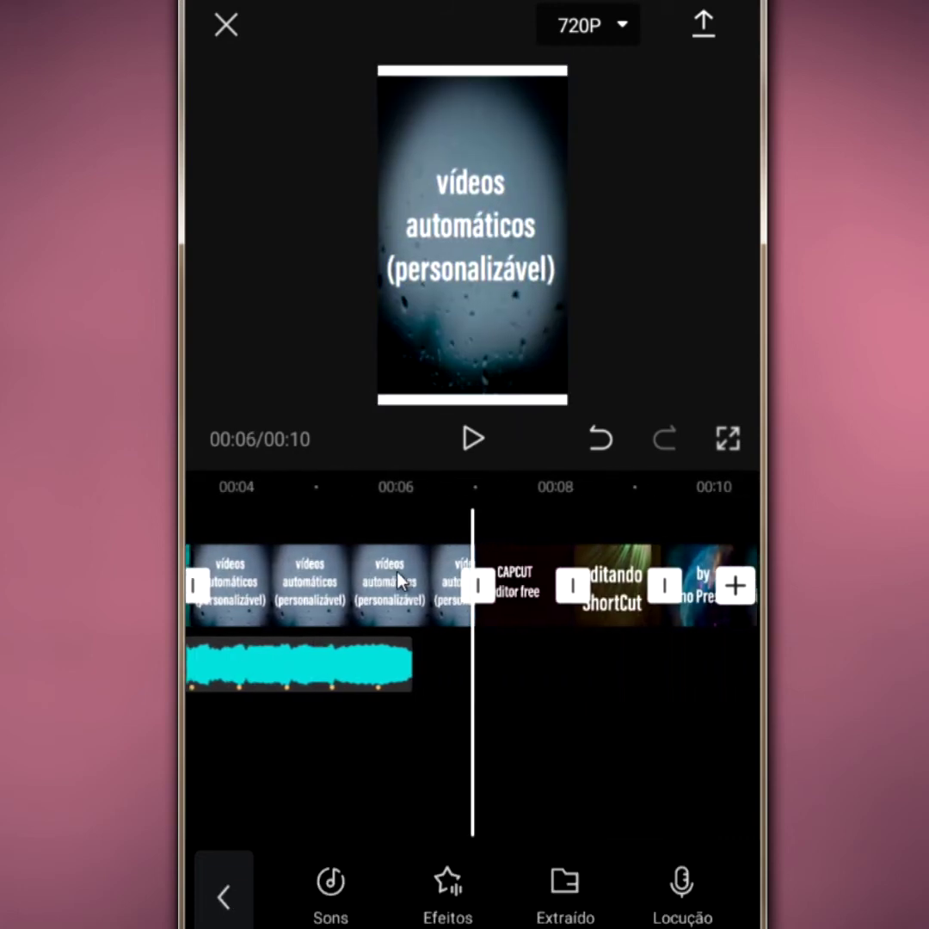
left_click(504, 575)
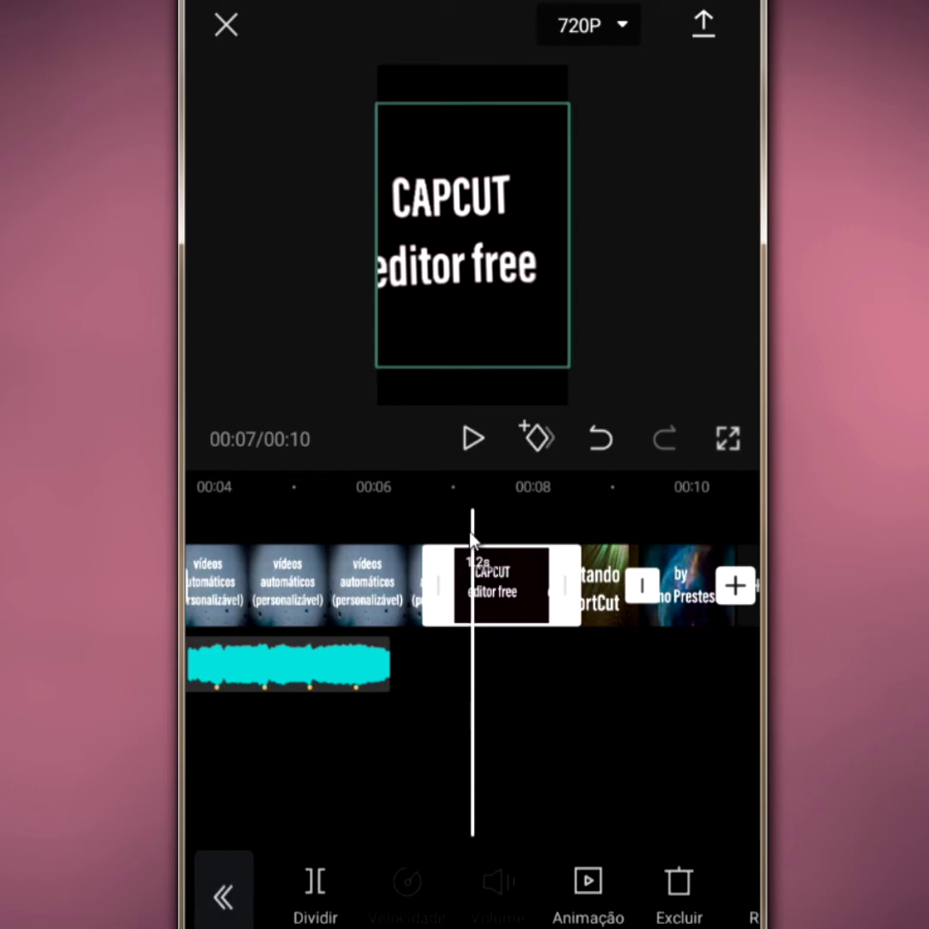
left_click_drag(564, 598, 632, 604)
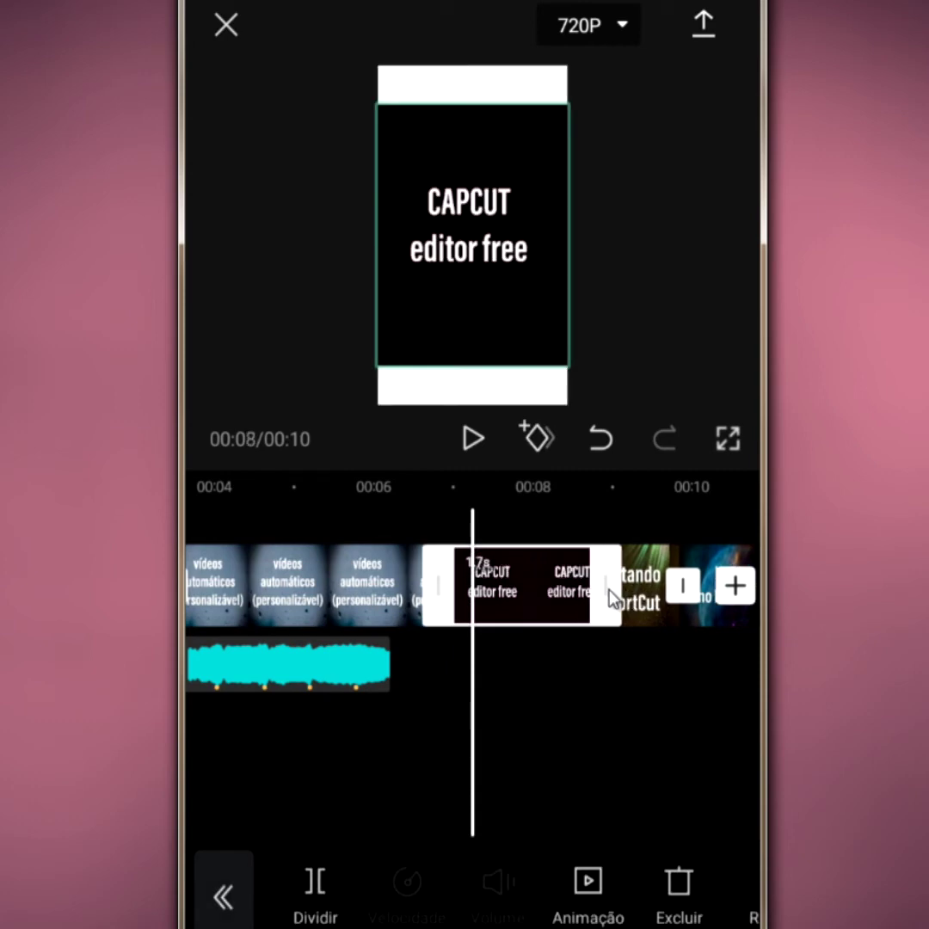
left_click_drag(633, 604, 505, 558)
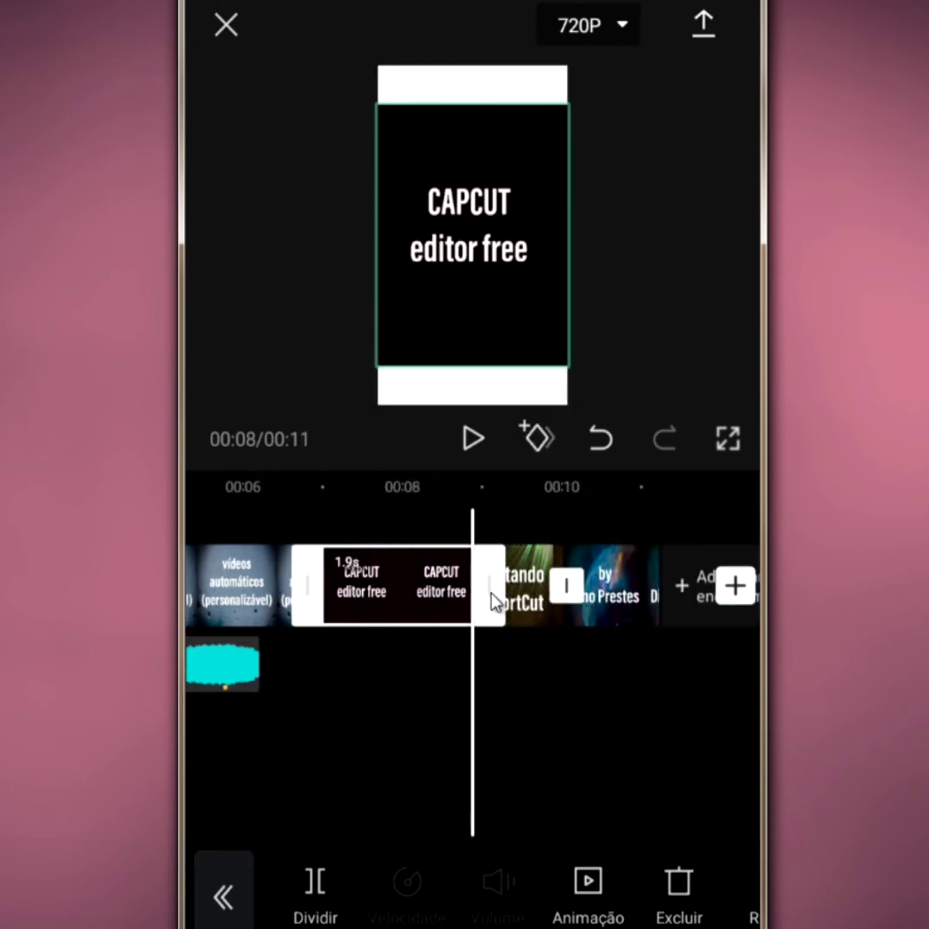
- Extend editando ShortCut to about 3.3 seconds and the closing credit clip to 3.9 seconds
left_click(535, 598)
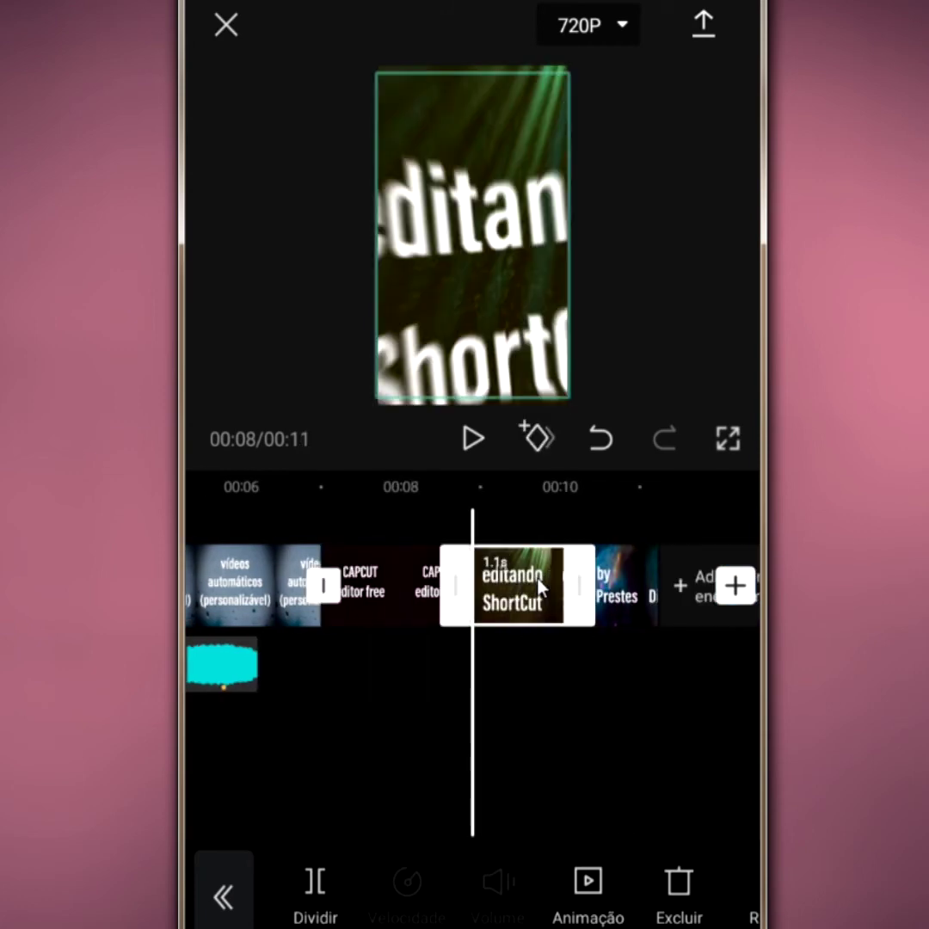
mouse_move(590, 602)
left_mouse_down()
mouse_move(625, 602)
mouse_move(580, 602)
left_mouse_up()
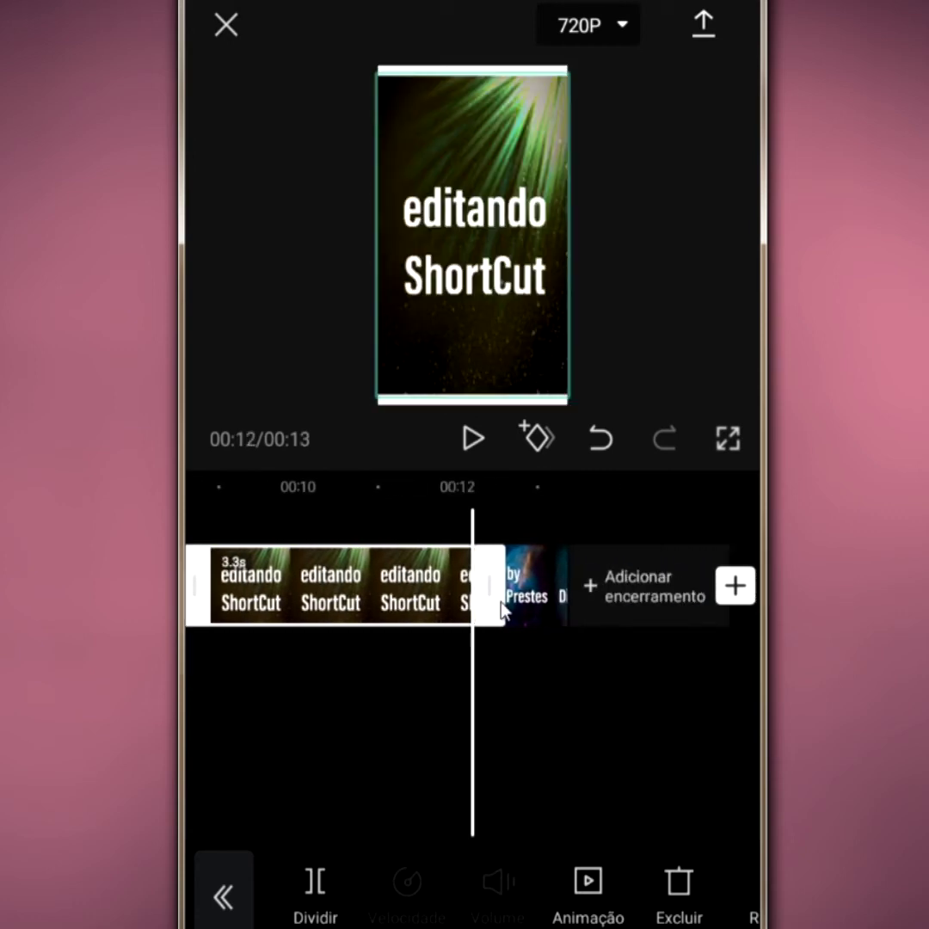
left_click(523, 594)
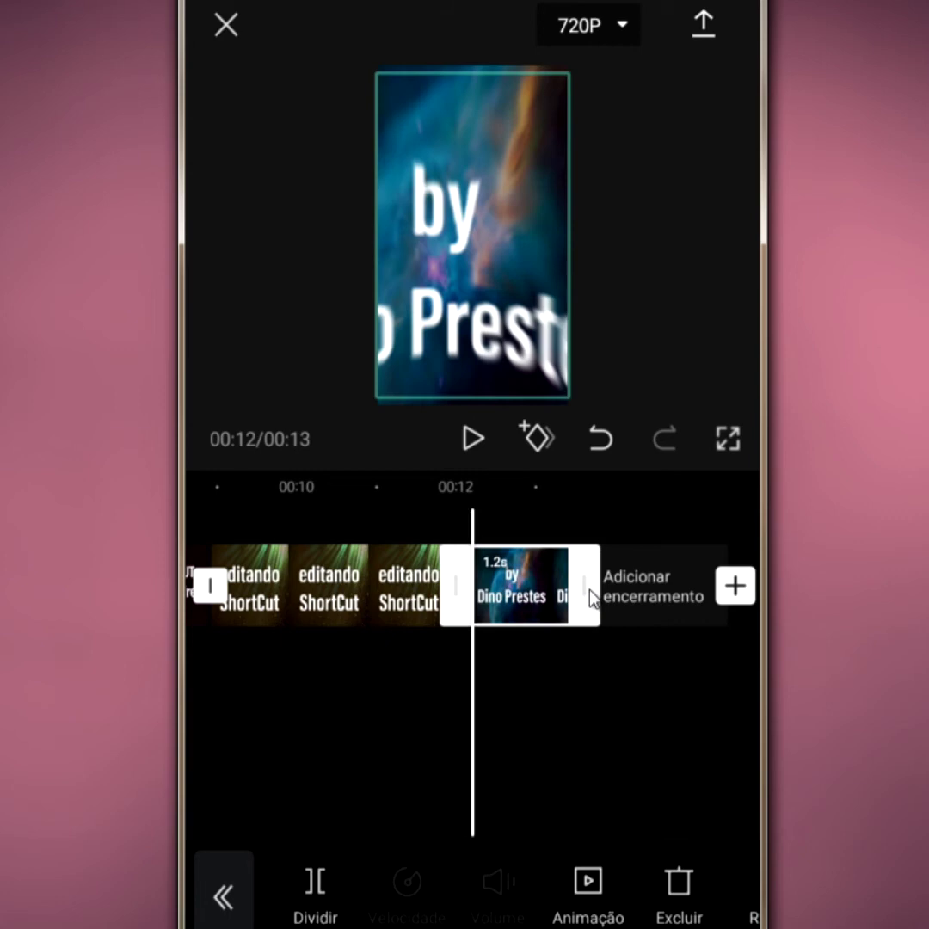
left_click_drag(676, 602, 491, 619)
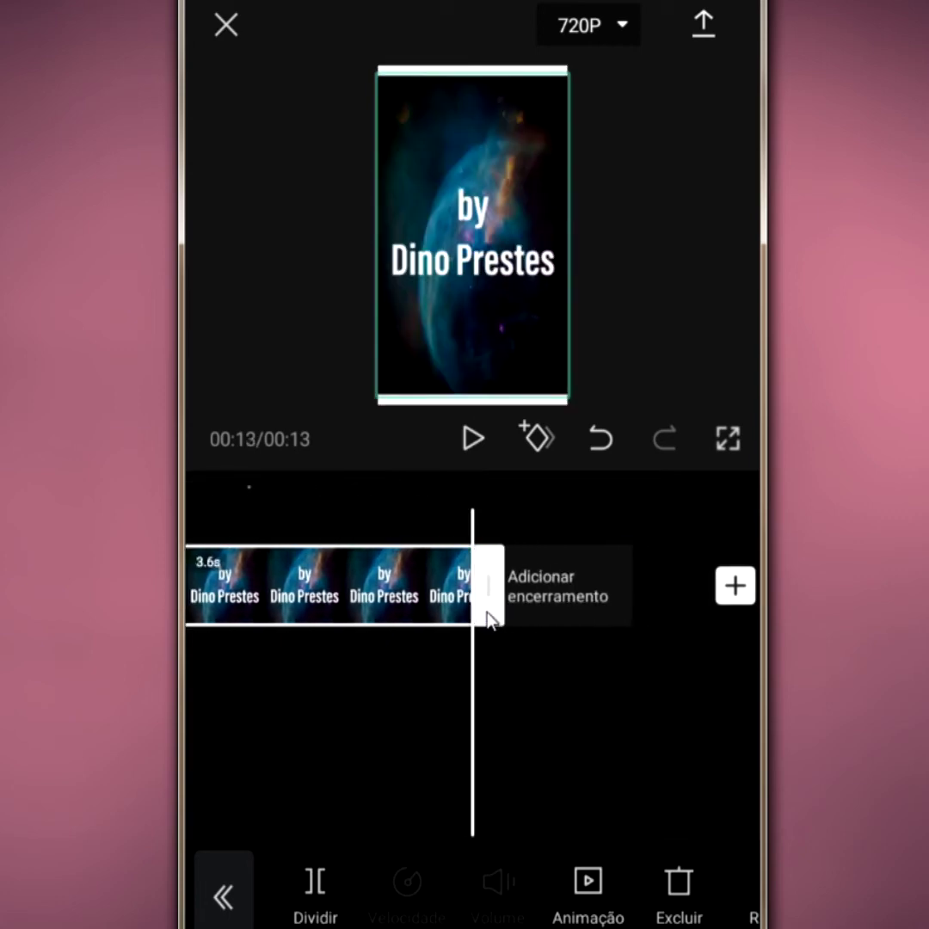
left_click_drag(490, 616, 531, 616)
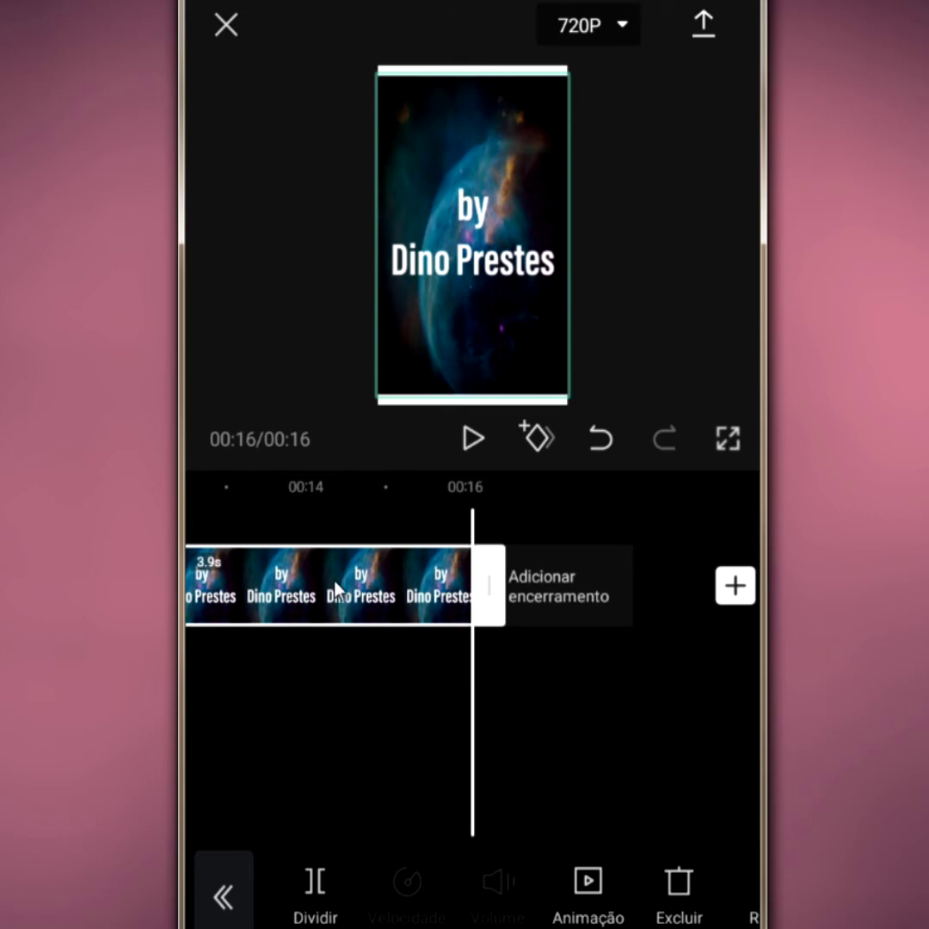
left_click_drag(335, 589, 591, 614)
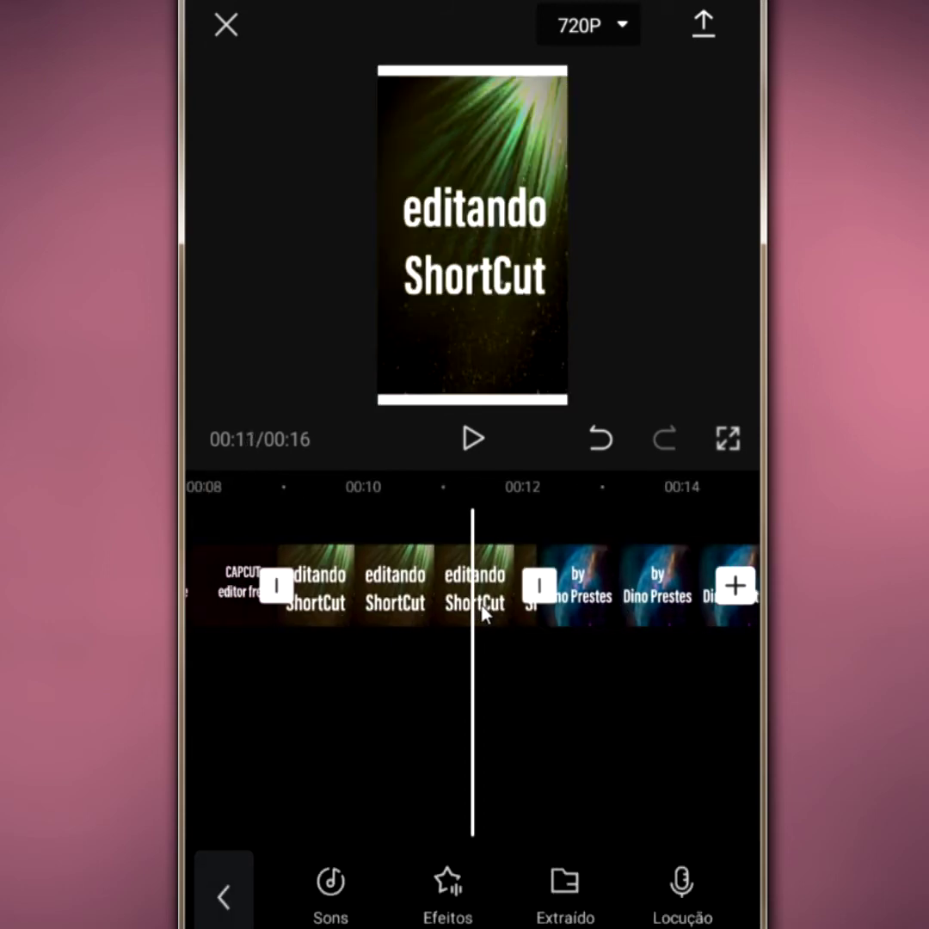
- Review the 16-second timeline, select then deselect the first Short + Cut clip, and go back
scroll(483, 613, "down", 5)
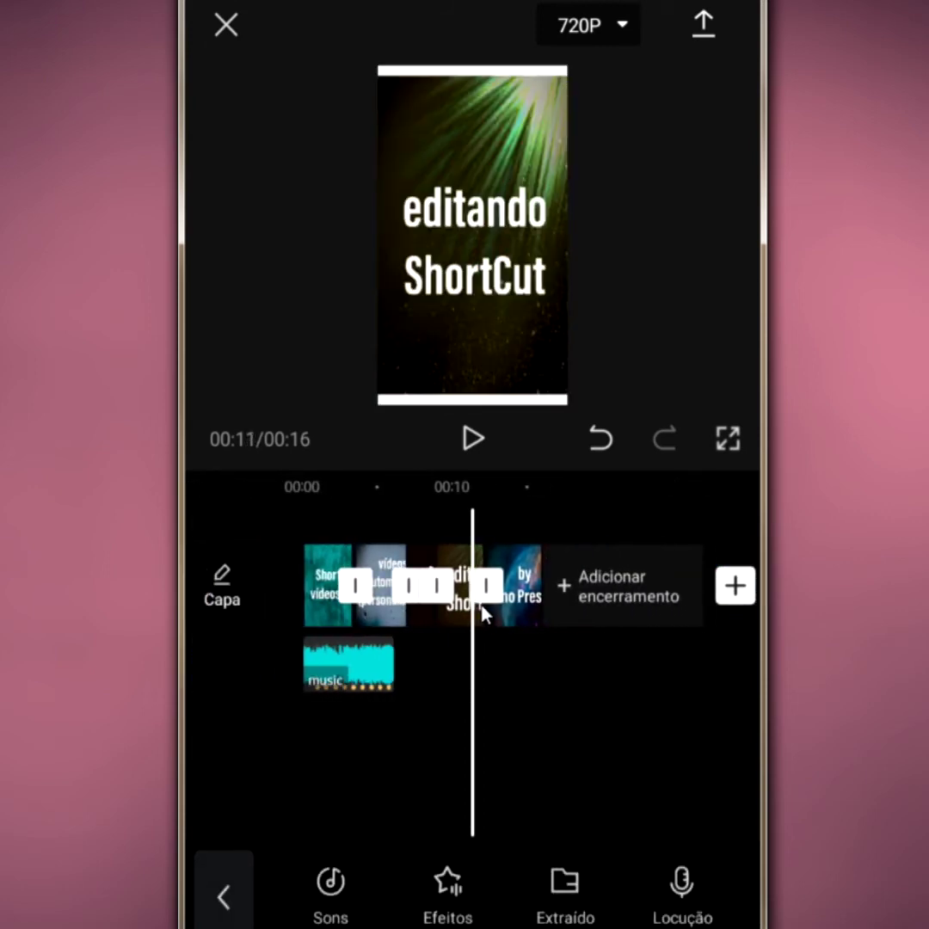
scroll(482, 613, "up", 3)
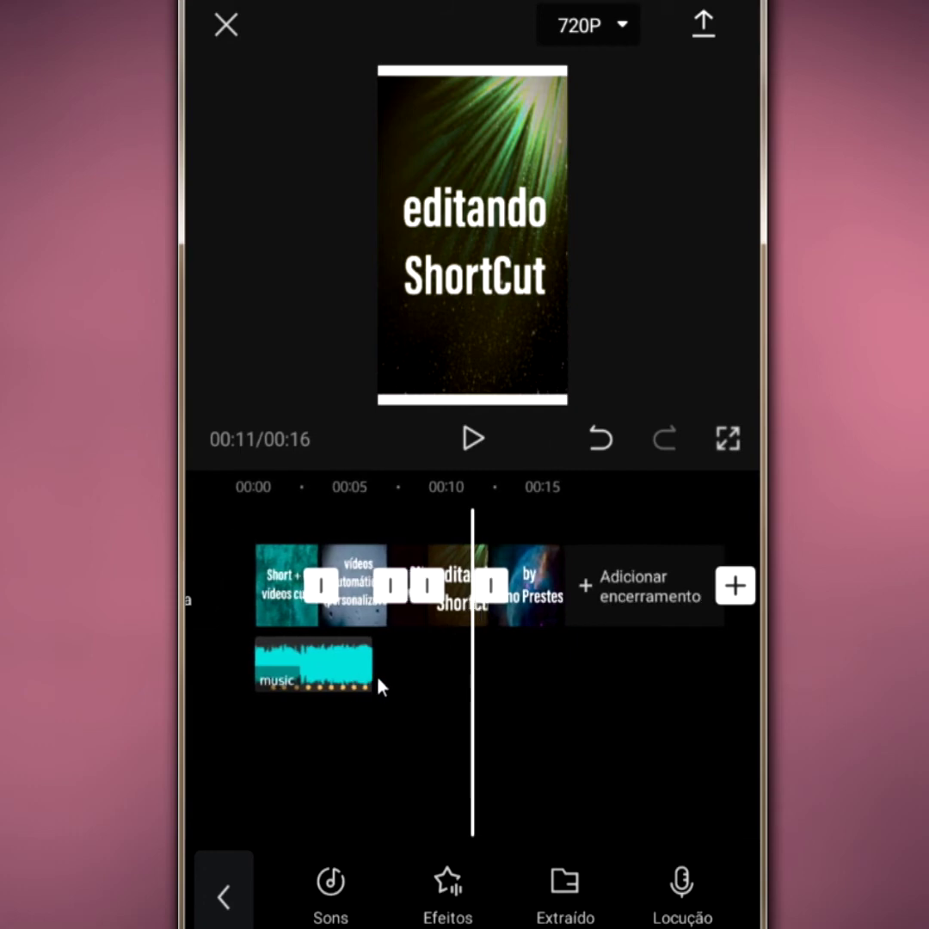
left_click_drag(423, 600, 477, 613)
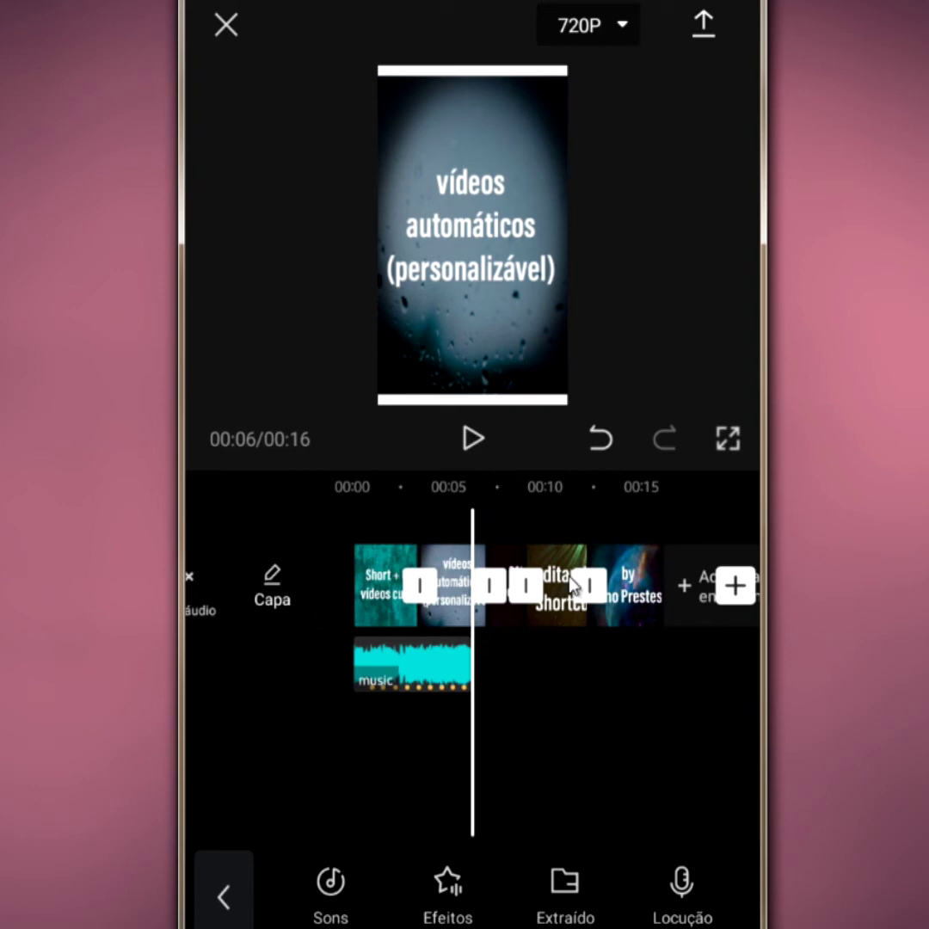
left_click_drag(673, 595, 462, 595)
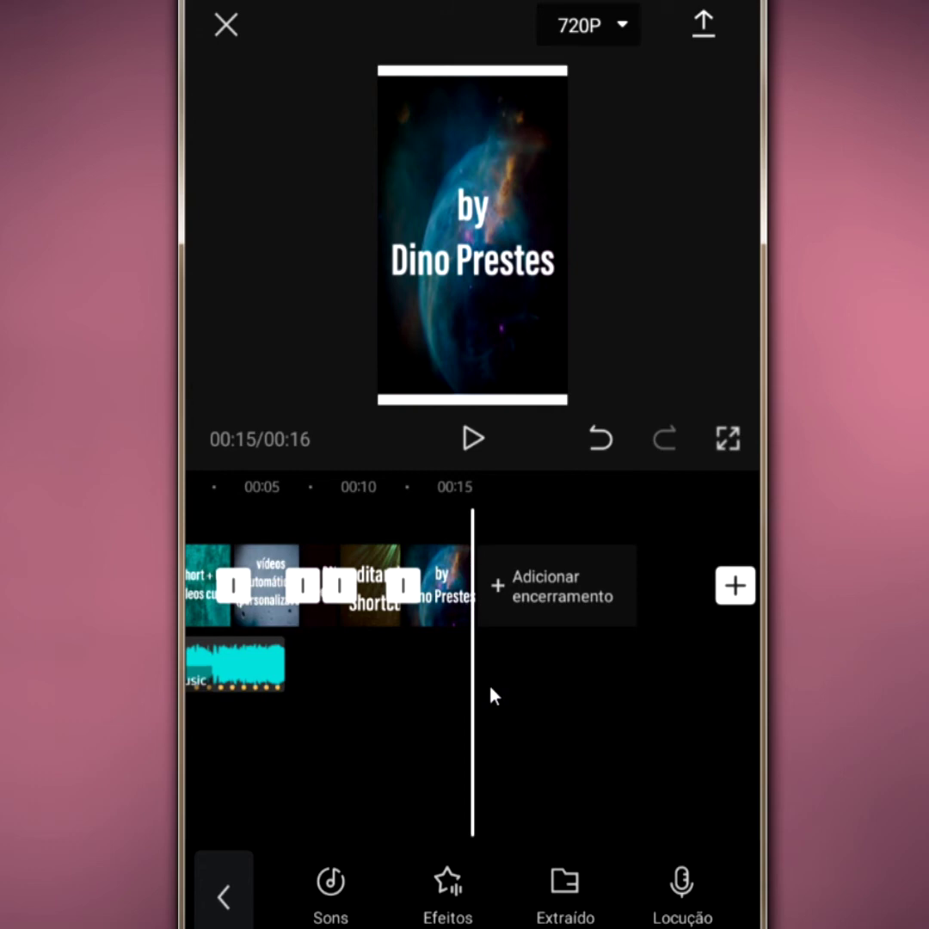
left_click_drag(349, 643, 579, 656)
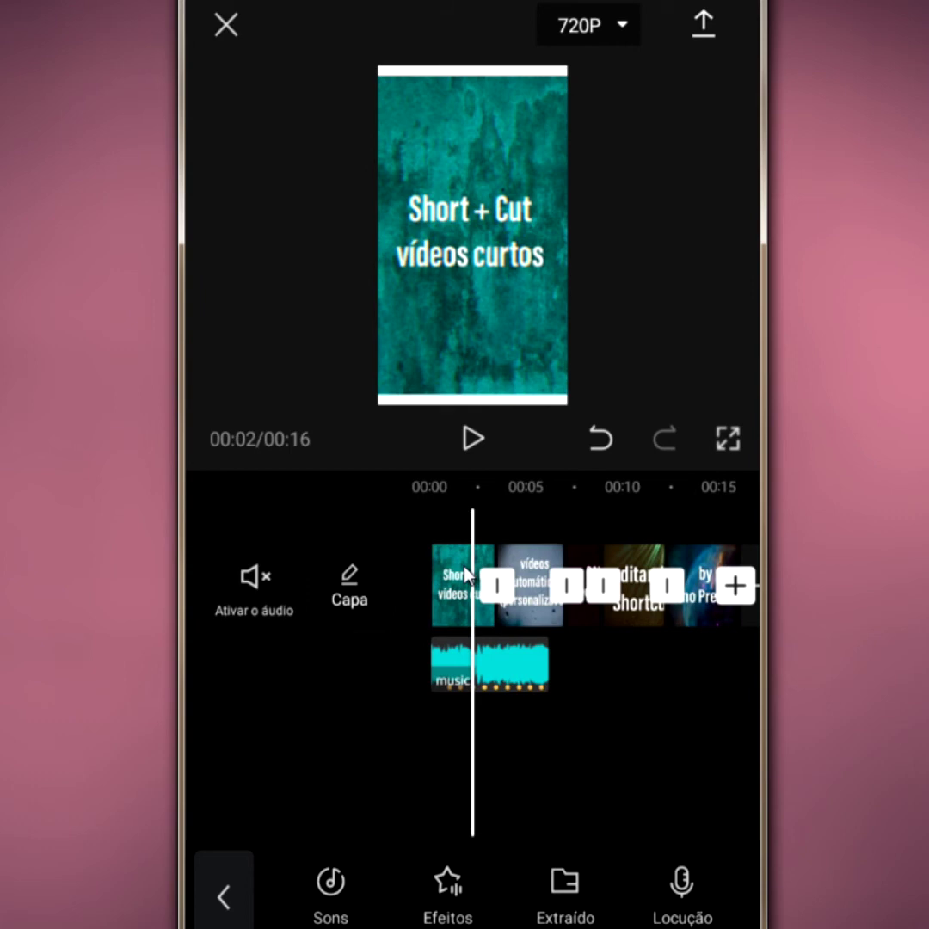
left_click(467, 575)
left_click(609, 764)
left_click(225, 899)
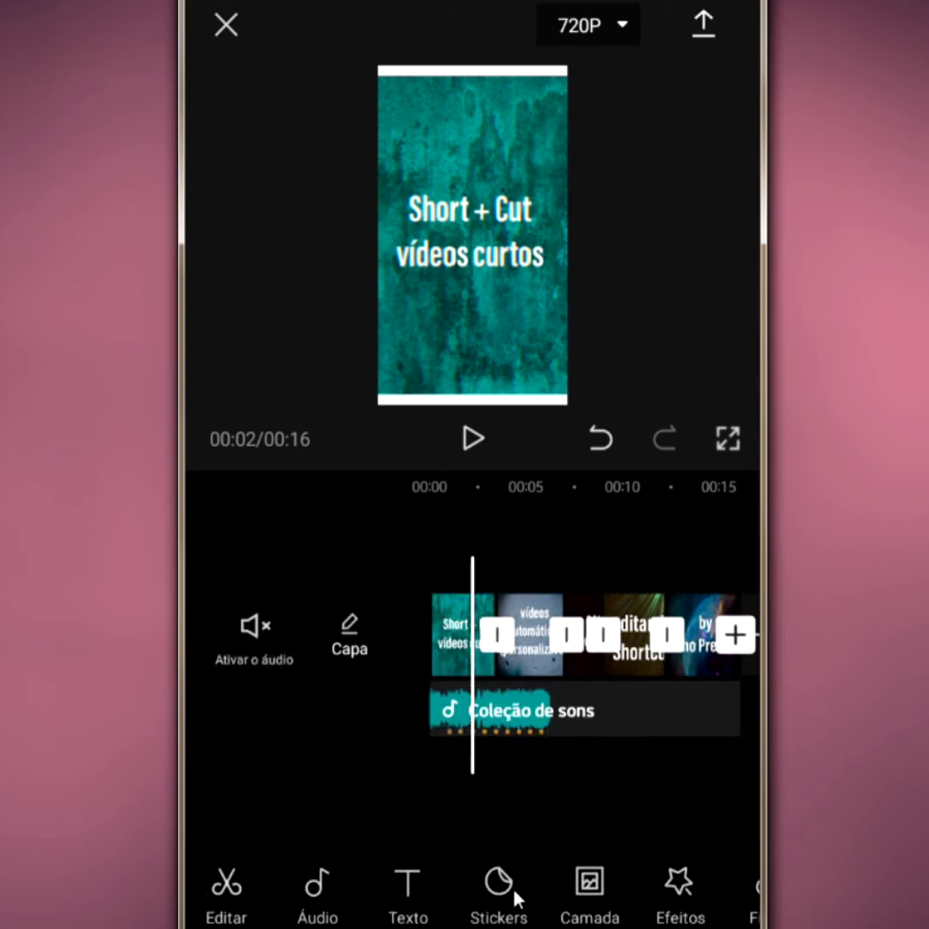
mouse_move(667, 913)
left_mouse_down()
mouse_move(245, 917)
mouse_move(622, 915)
left_mouse_up()
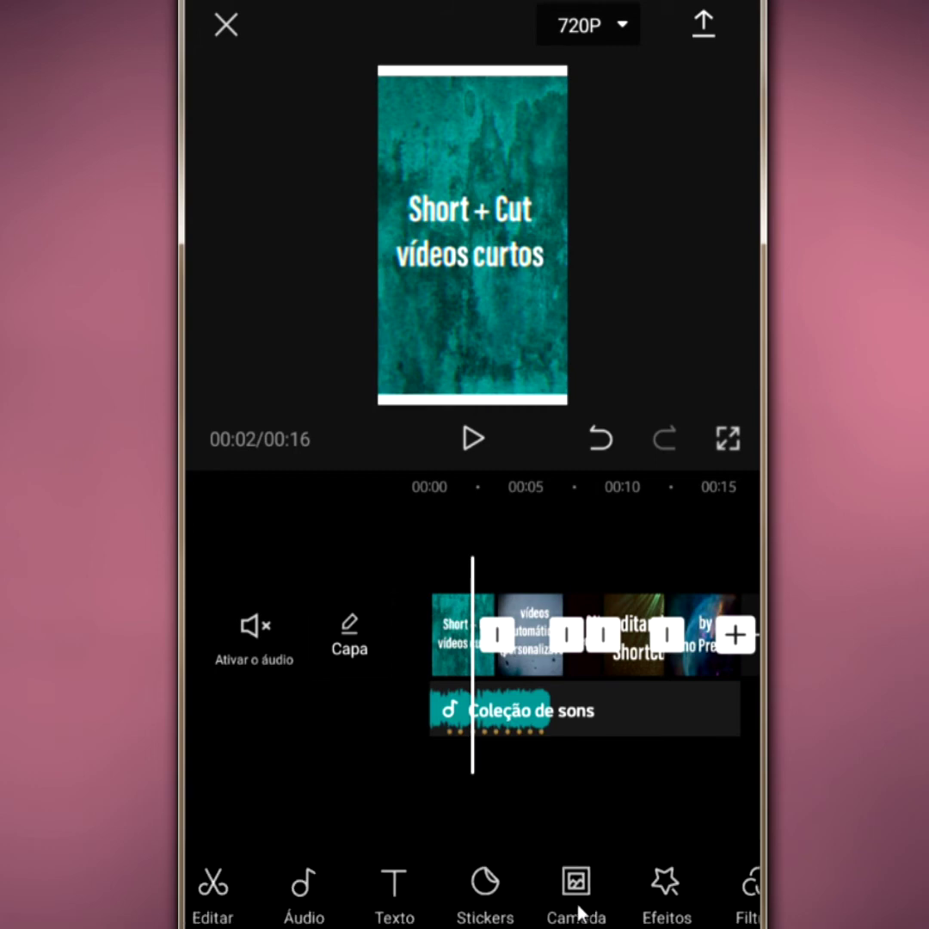
- Scroll and scrub through the timeline to review the title-card clips and their effects
left_click(682, 896)
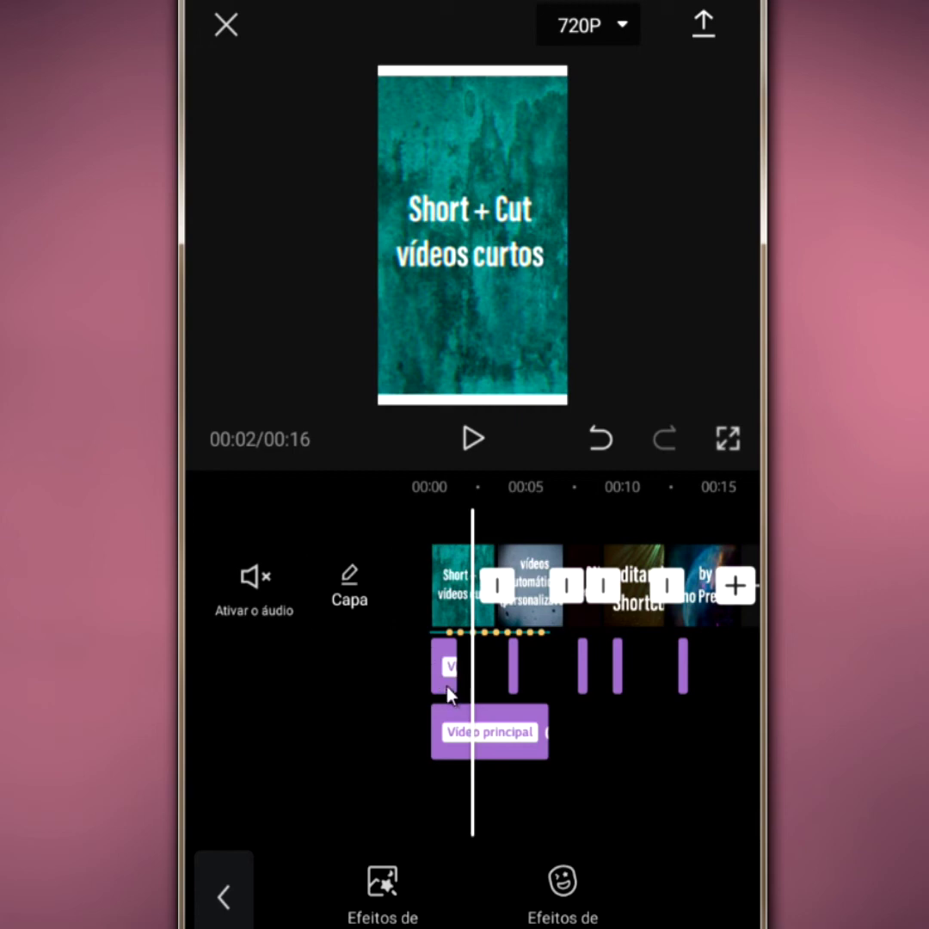
scroll(448, 695, "up", 2)
scroll(447, 695, "up", 1)
scroll(447, 694, "up", 1)
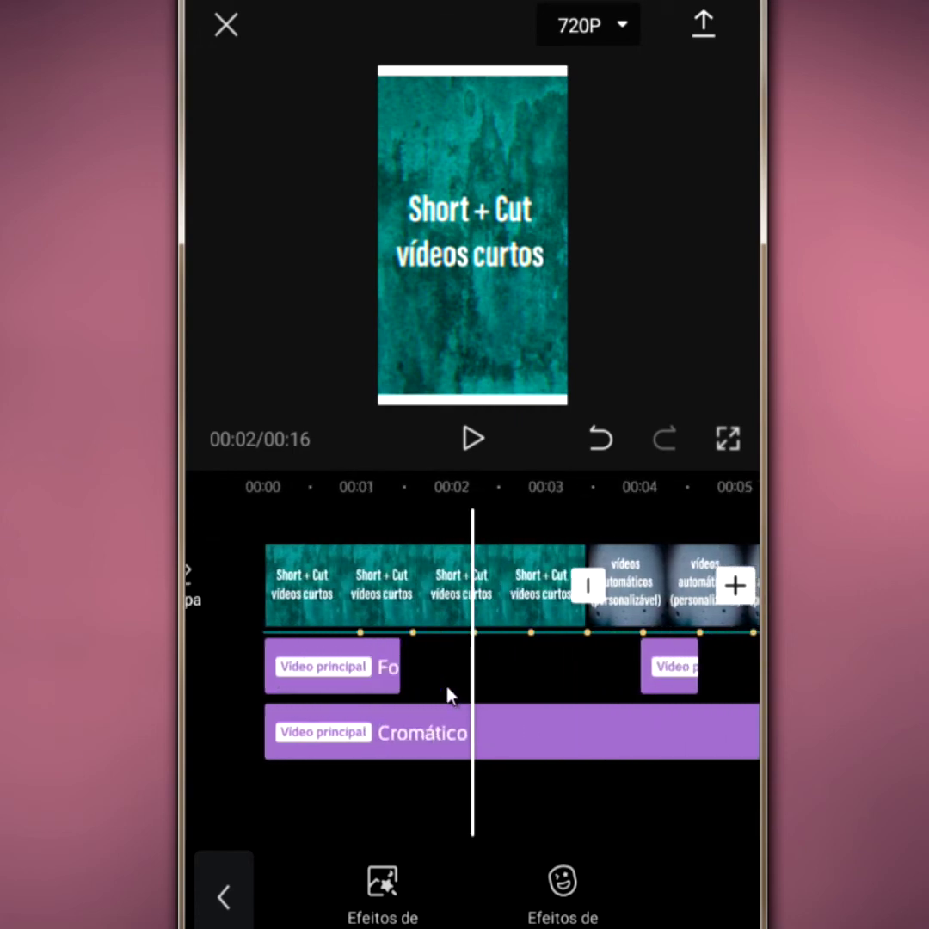
scroll(447, 695, "up", 1)
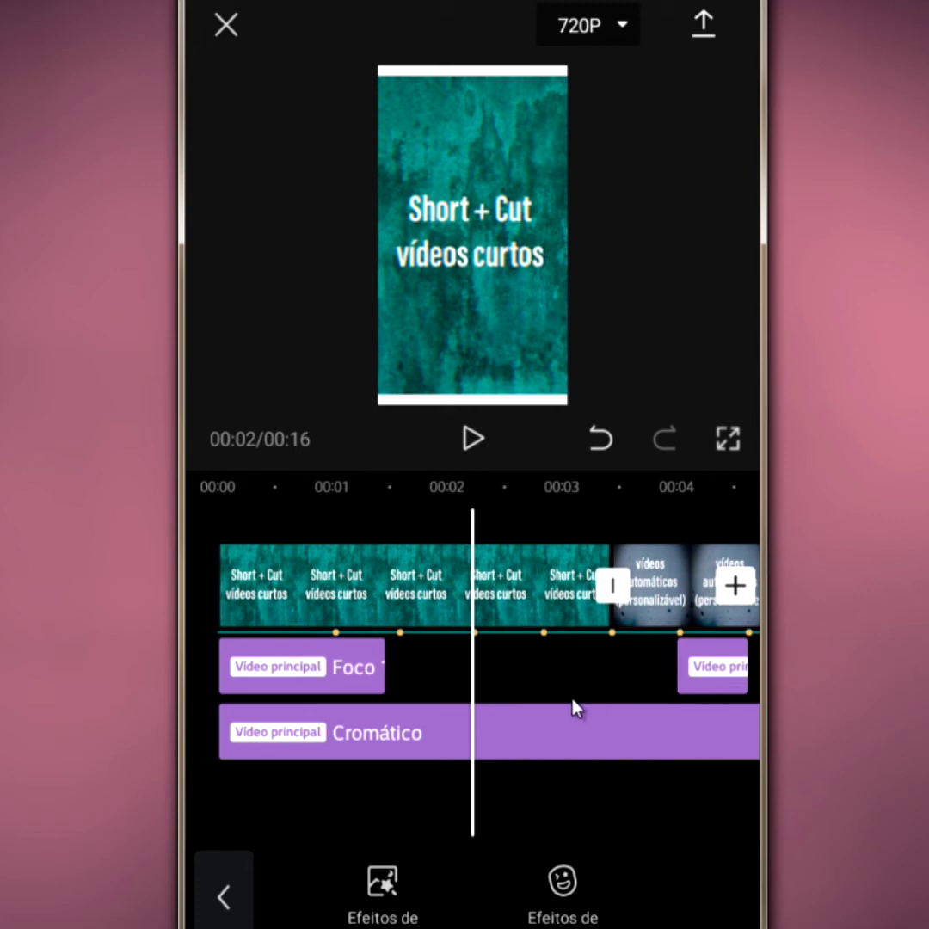
left_click_drag(581, 705, 448, 713)
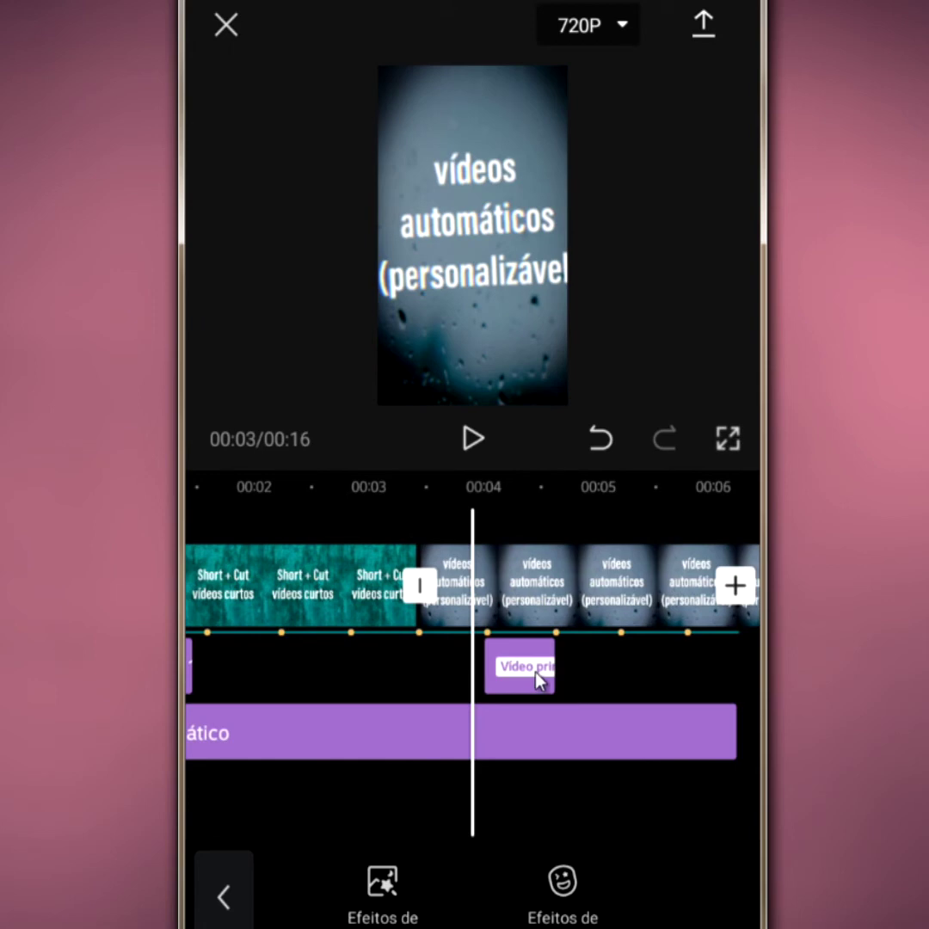
left_click_drag(670, 667, 342, 653)
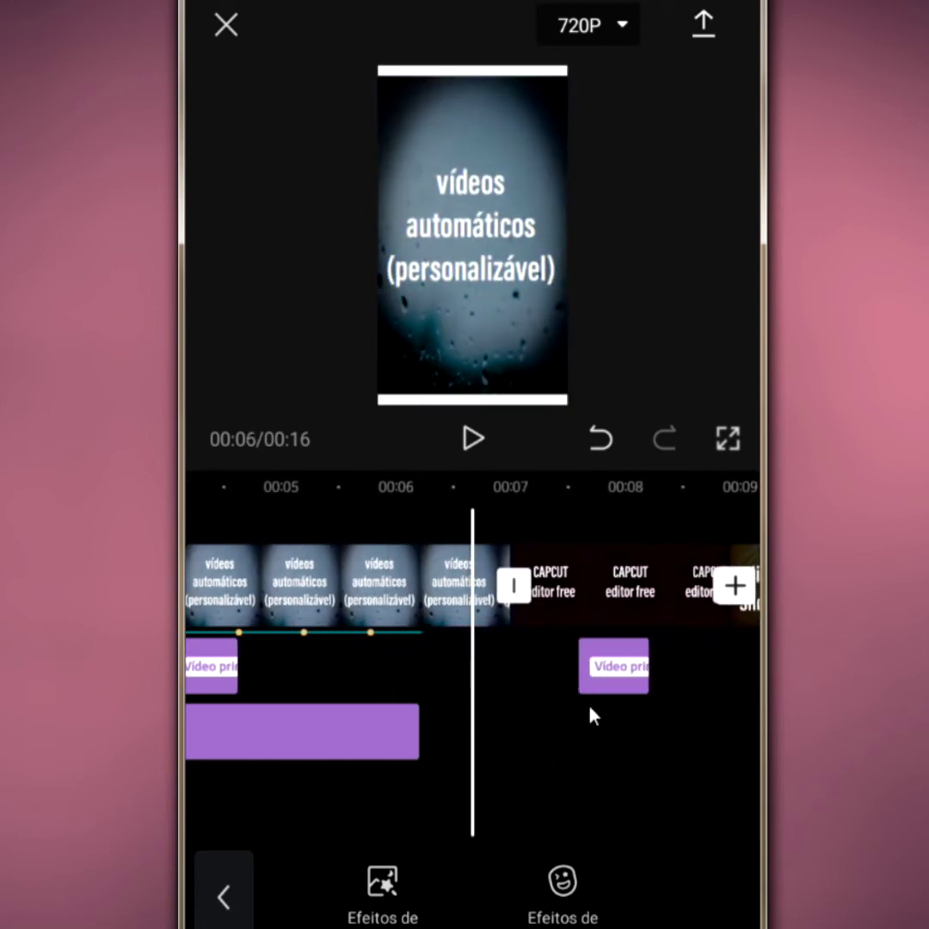
- Move the playhead to the CAPCUT editor free clip and select the 'editando ShortCut' clip
left_click_drag(592, 715, 489, 710)
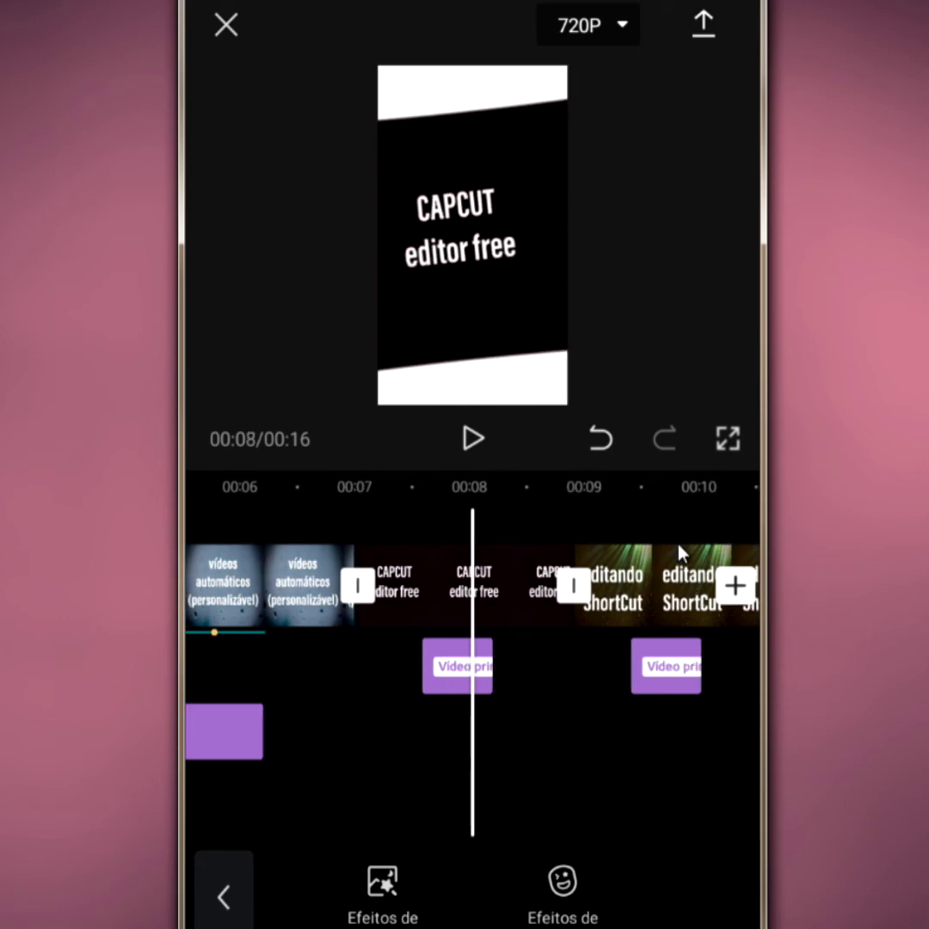
left_click(619, 670)
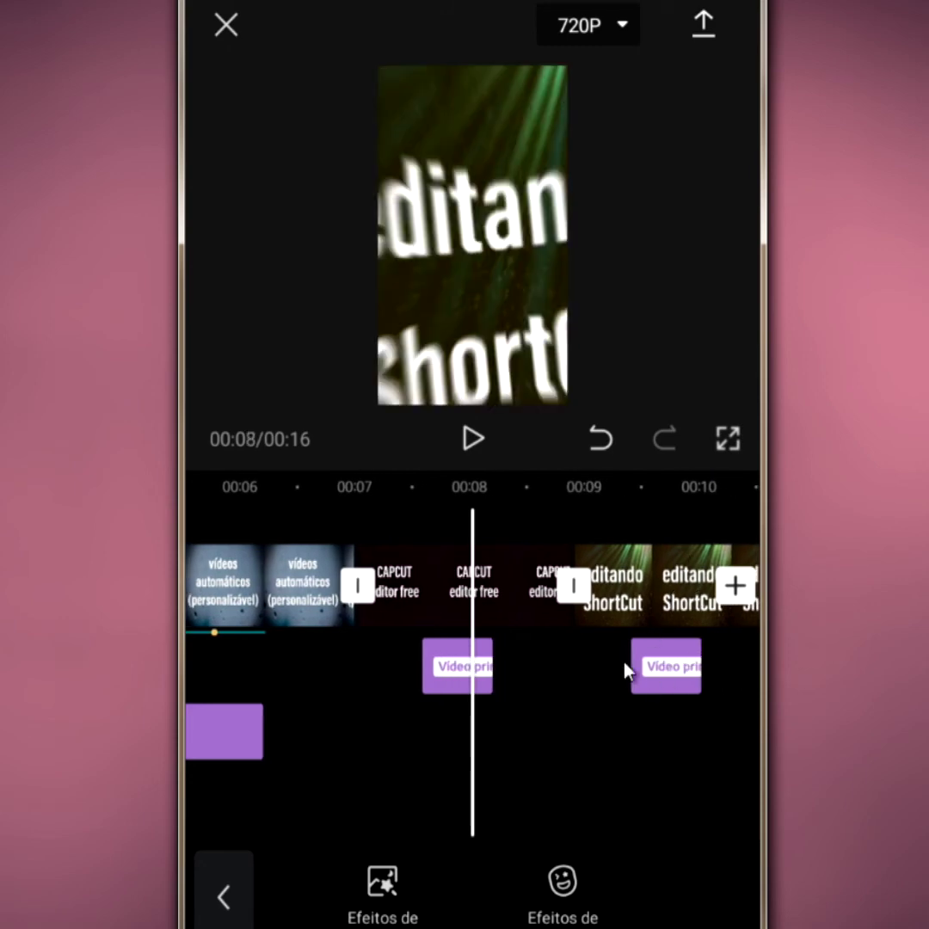
scroll(626, 670, "down", 5)
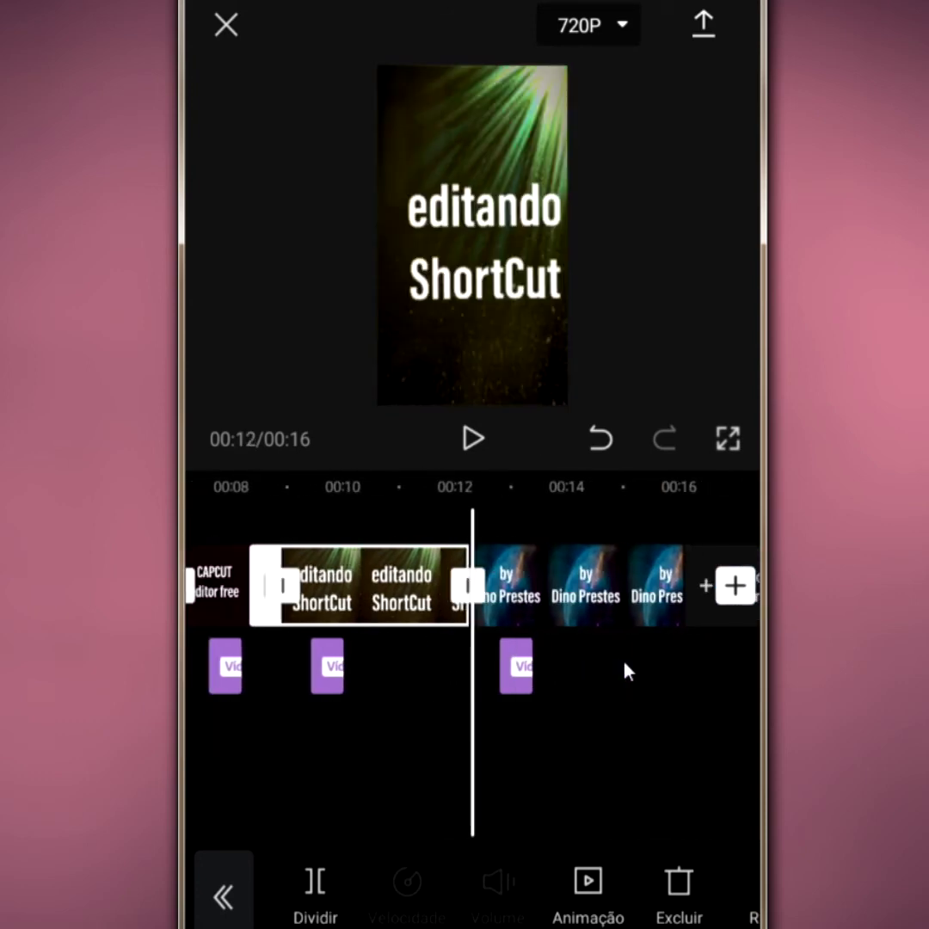
- Deselect 'editando ShortCut' and slightly lengthen the short effect clip under 'by Dino Prestes'
left_click(625, 670)
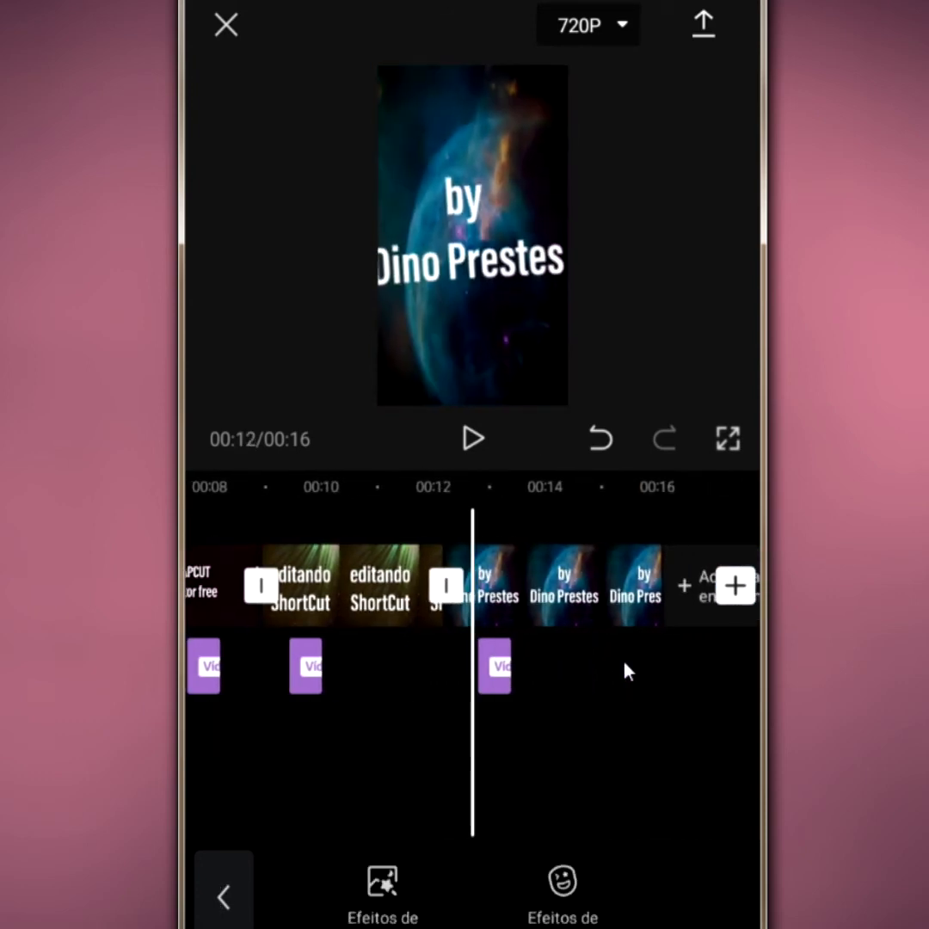
left_click(504, 678)
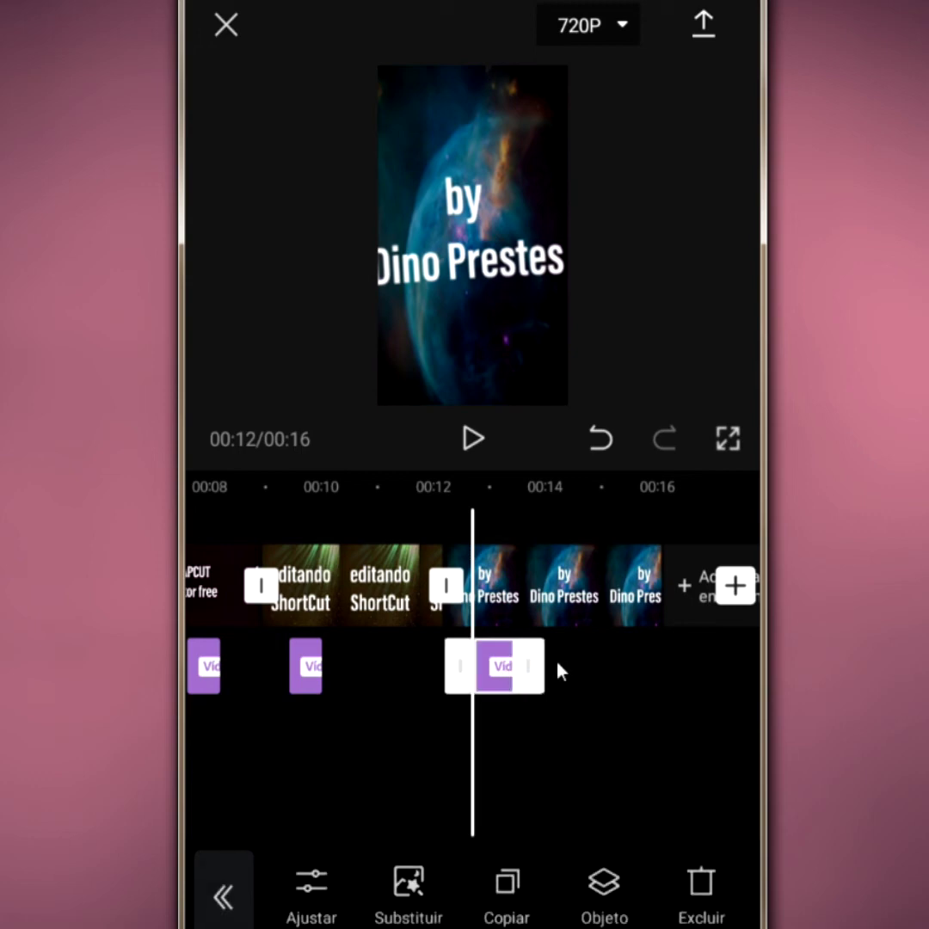
left_click_drag(535, 679, 563, 680)
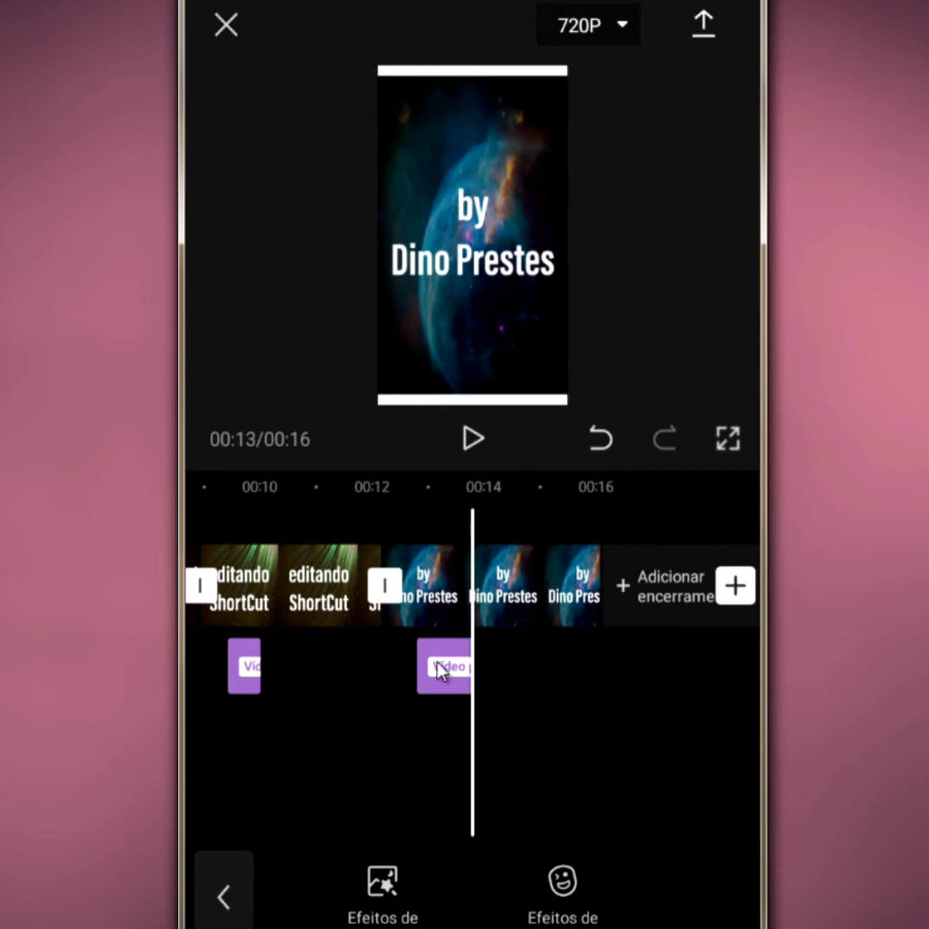
left_click(443, 676)
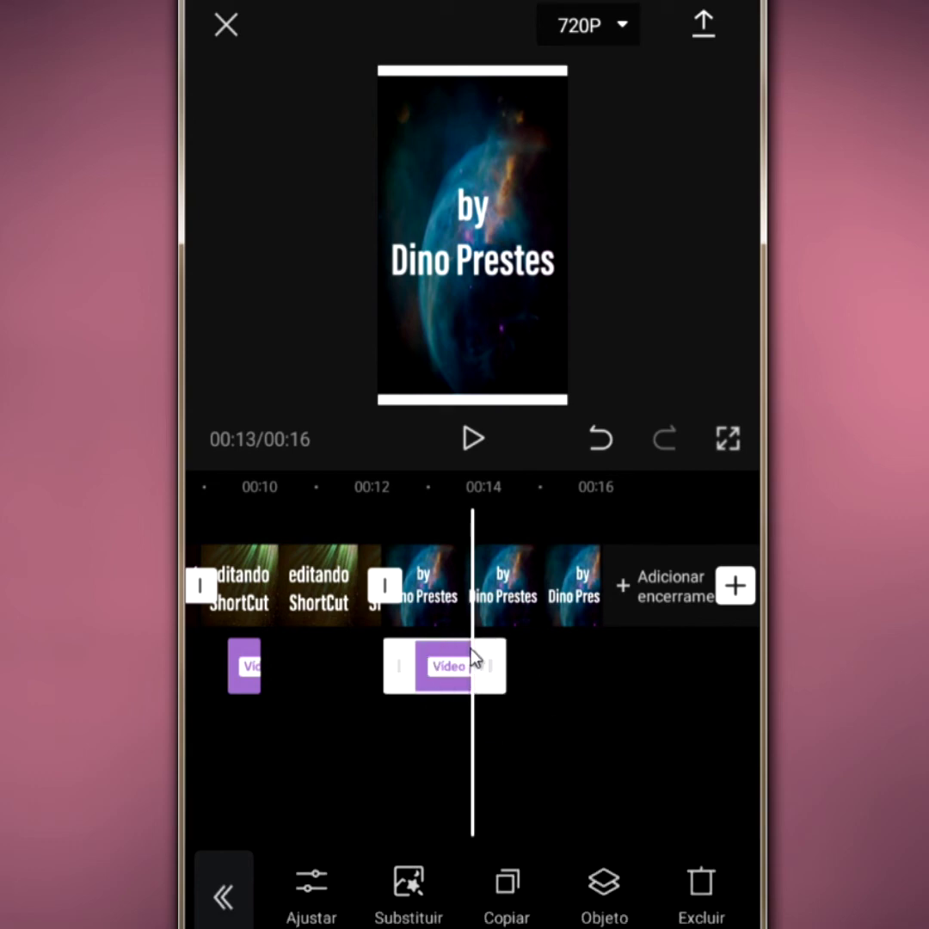
- Delete the short effect clip under 'by Dino Prestes' with Excluir
left_click(665, 847)
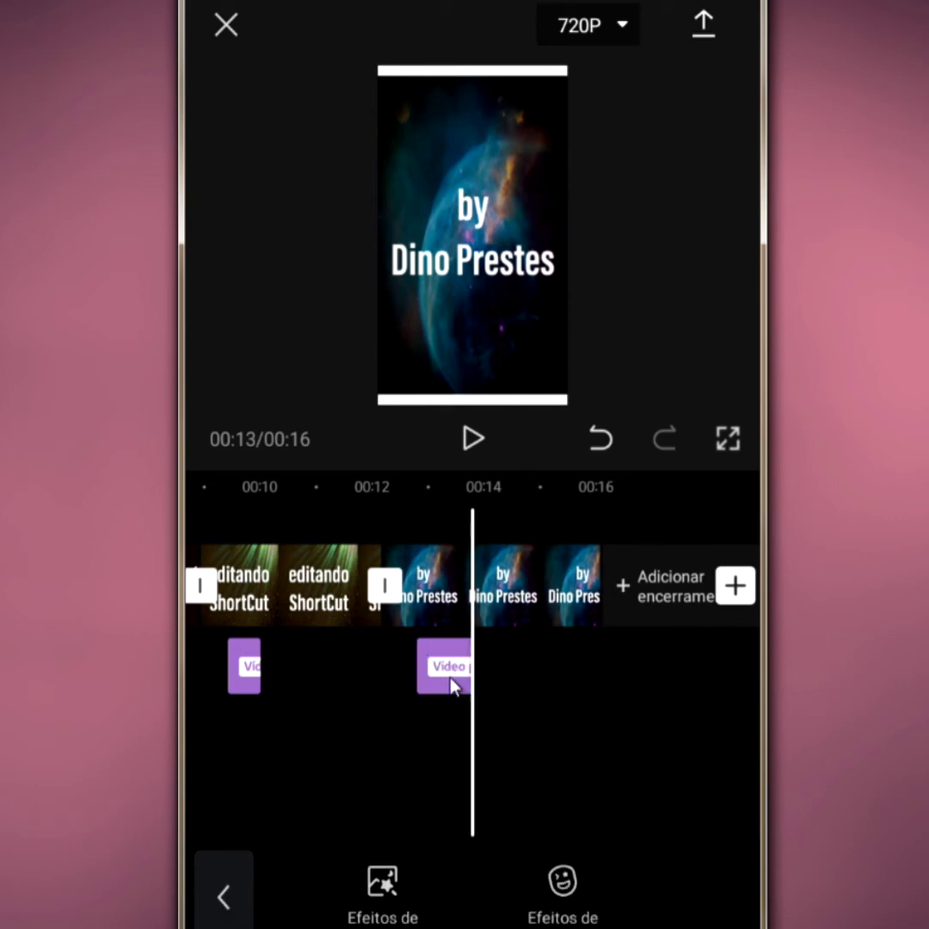
left_click(451, 675)
left_click(701, 890)
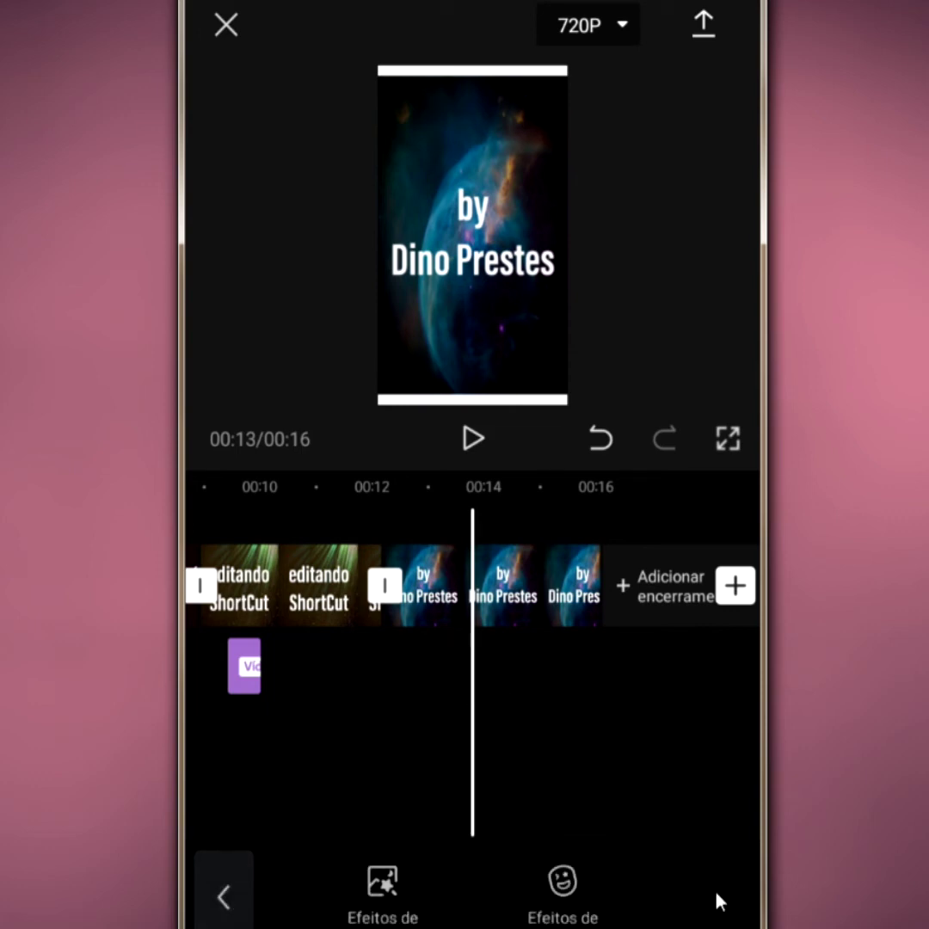
left_click(384, 881)
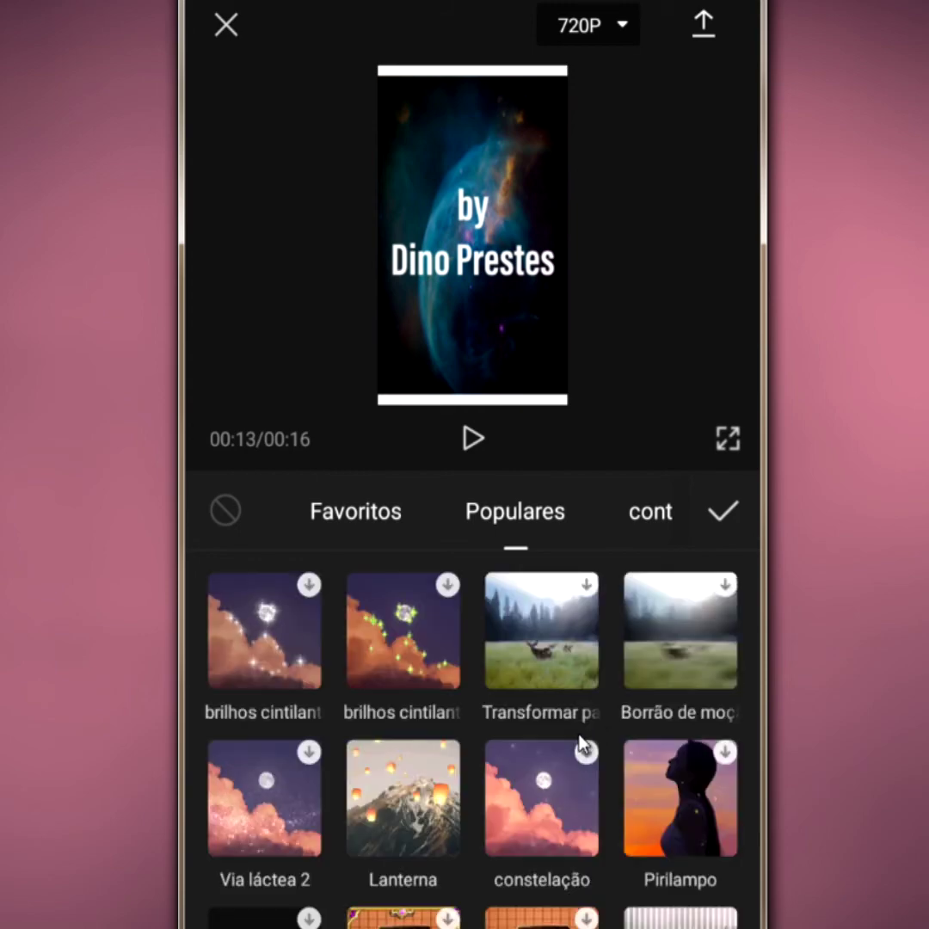
- Preview and confirm the Lanterna effect from Populares on the 'by Dino Prestes' clip
left_click(402, 785)
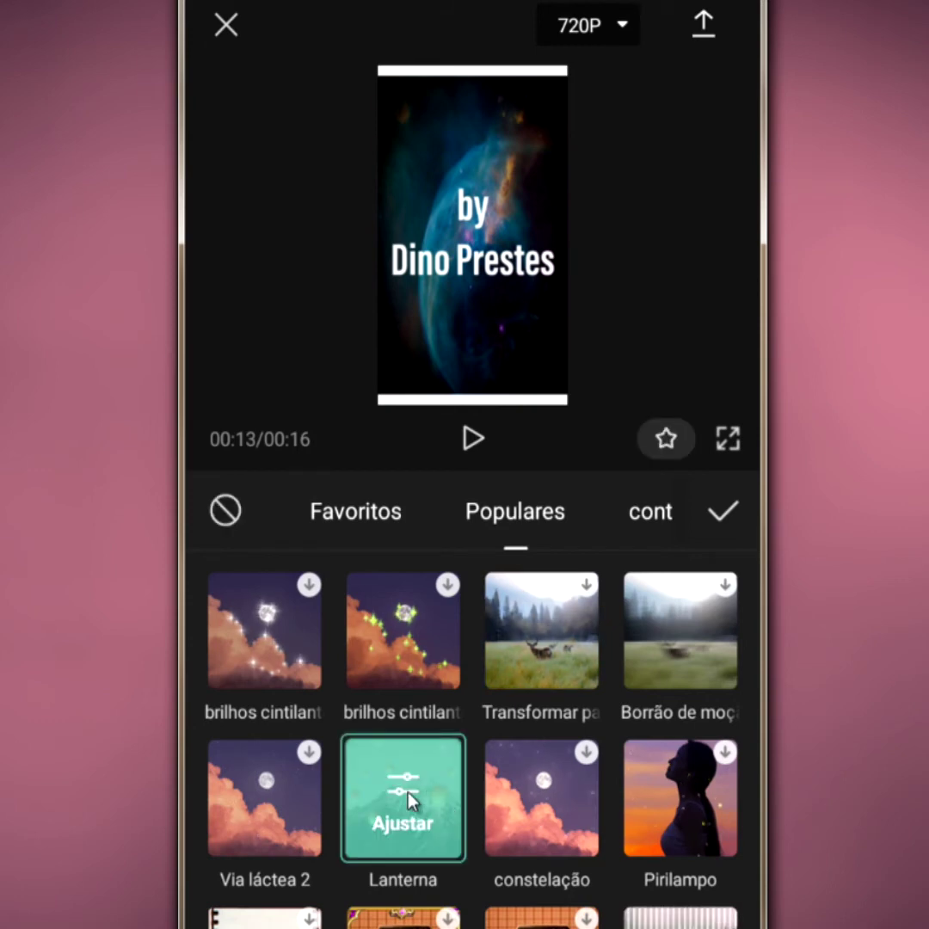
left_click(722, 516)
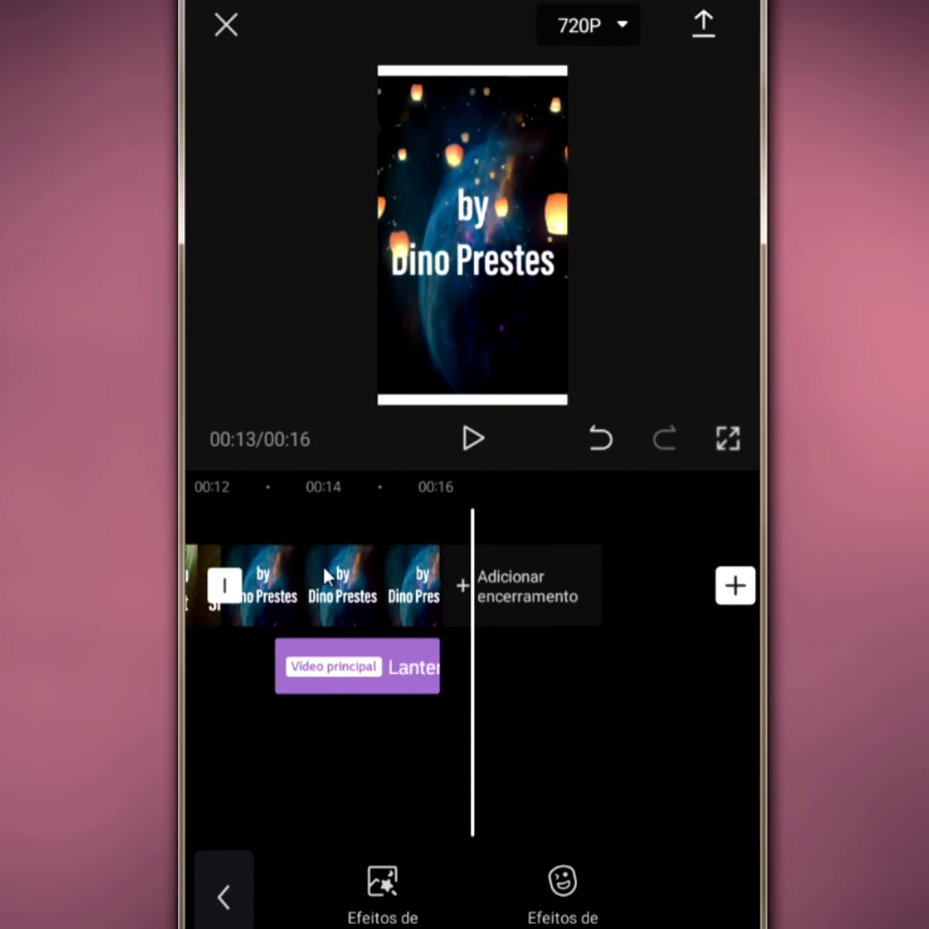
left_click(353, 597)
mouse_move(369, 602)
left_mouse_down()
mouse_move(637, 636)
mouse_move(458, 632)
left_mouse_up()
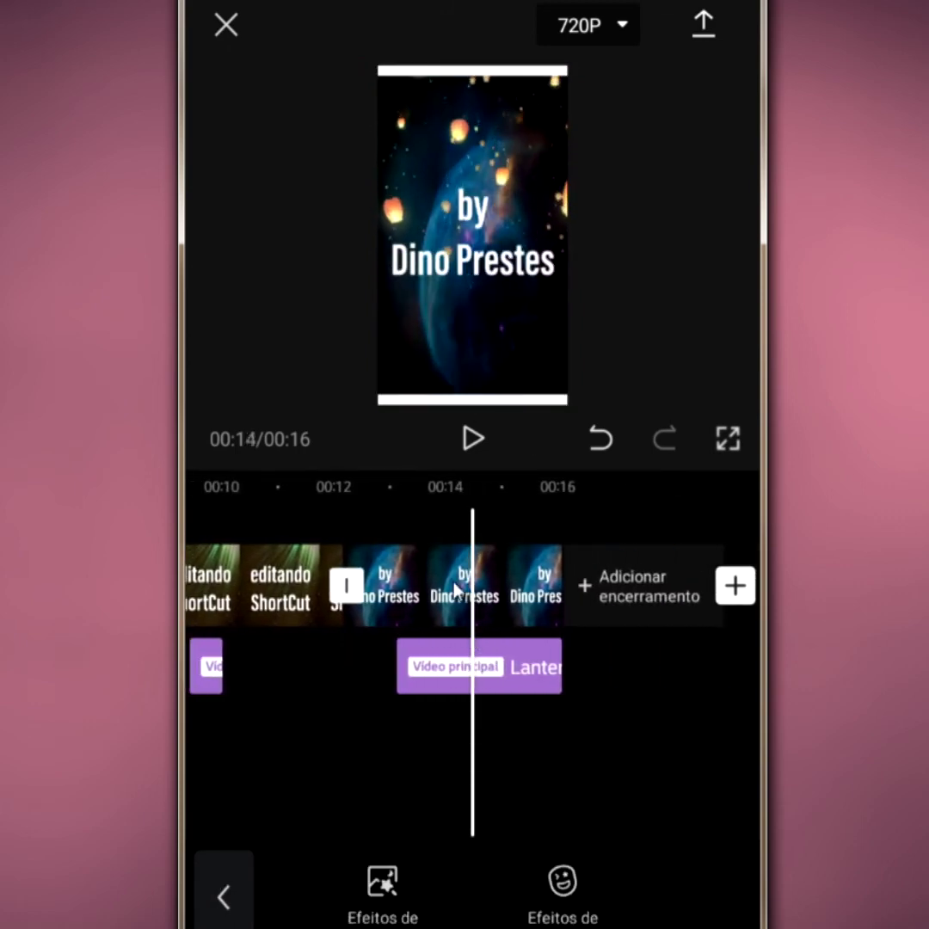
left_click(512, 606)
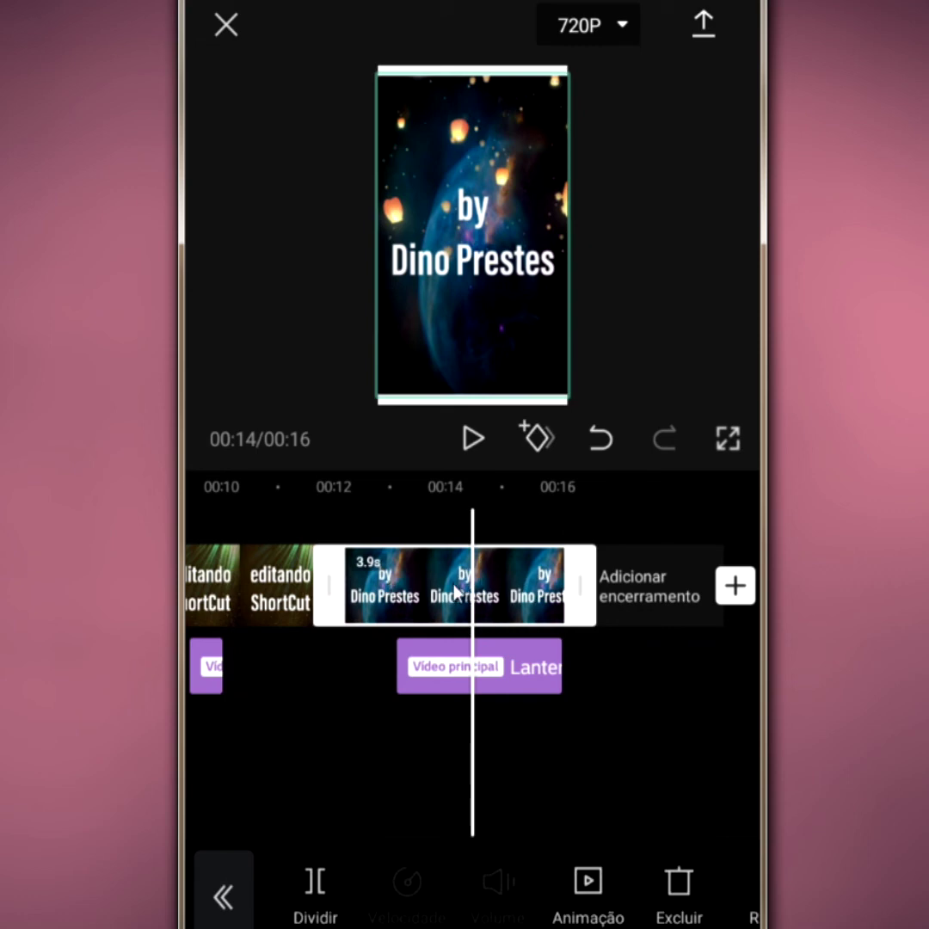
left_click_drag(234, 594, 363, 594)
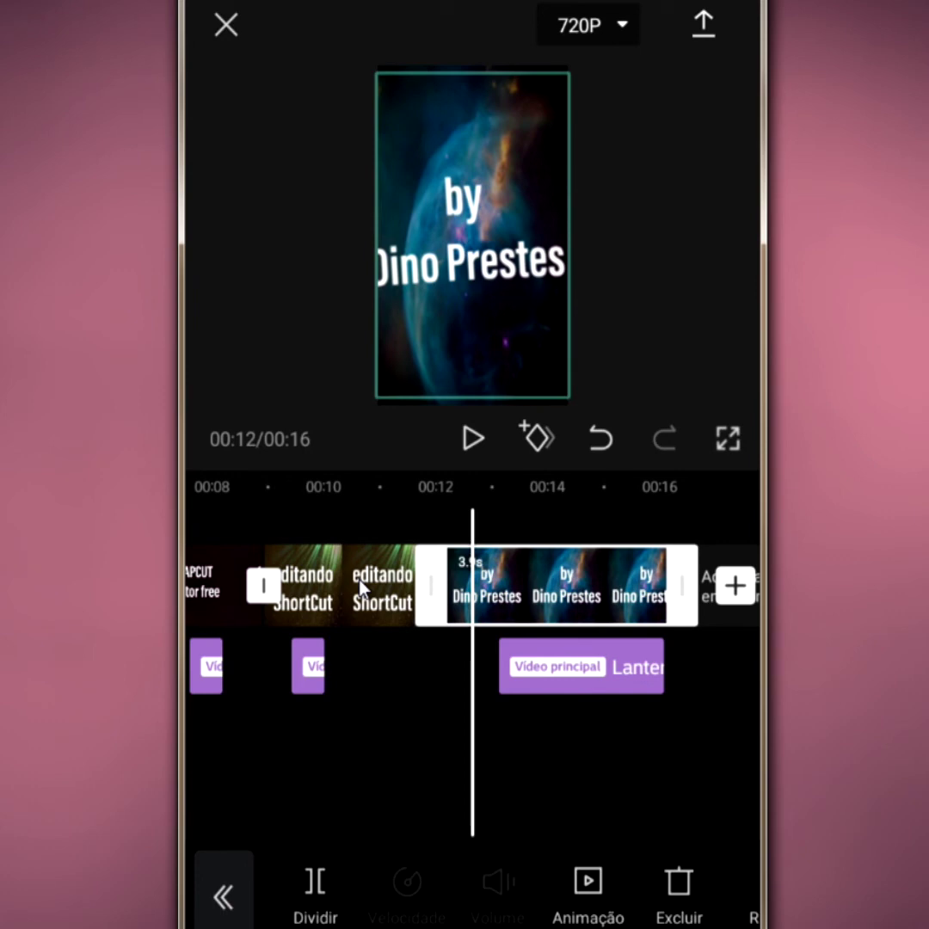
left_click(363, 590)
left_click(433, 751)
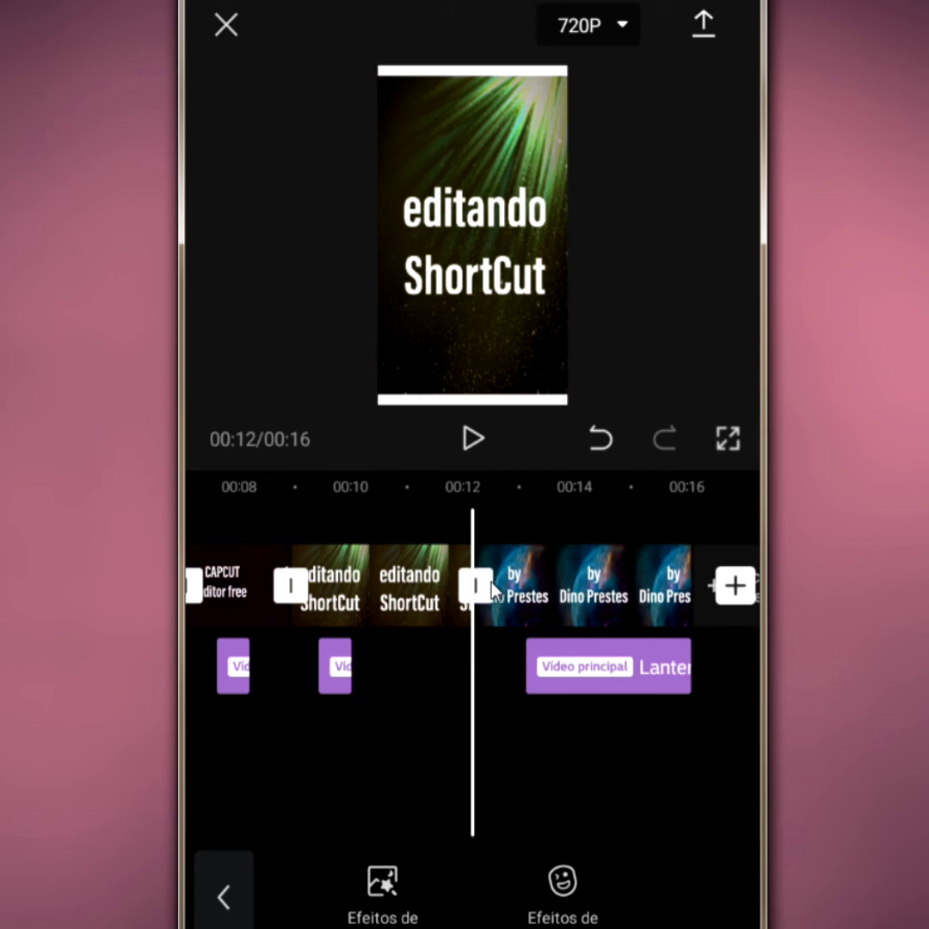
- Set a Câmera 'Espiral anti-horária' transition lasting 1,2s at the 'editando ShortCut' / 'by Dino Prestes' join
scroll(437, 592, "left", 1)
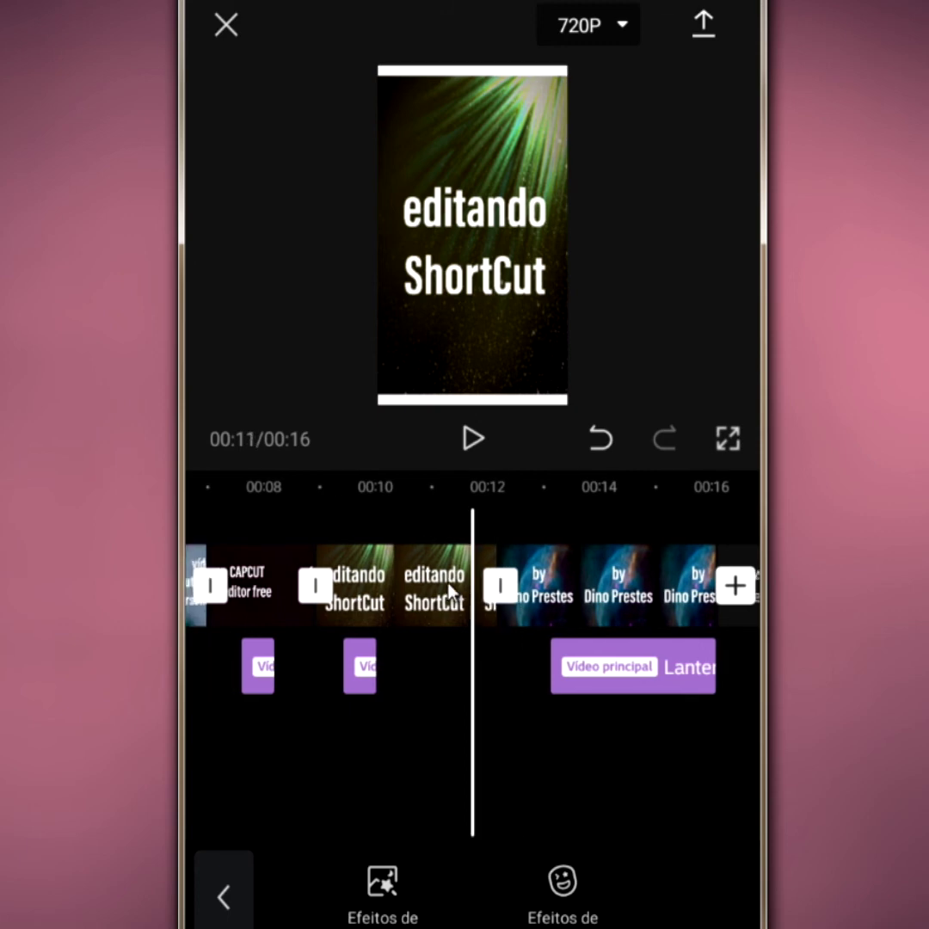
mouse_move(437, 593)
left_mouse_down()
mouse_move(387, 585)
mouse_move(464, 592)
left_mouse_up()
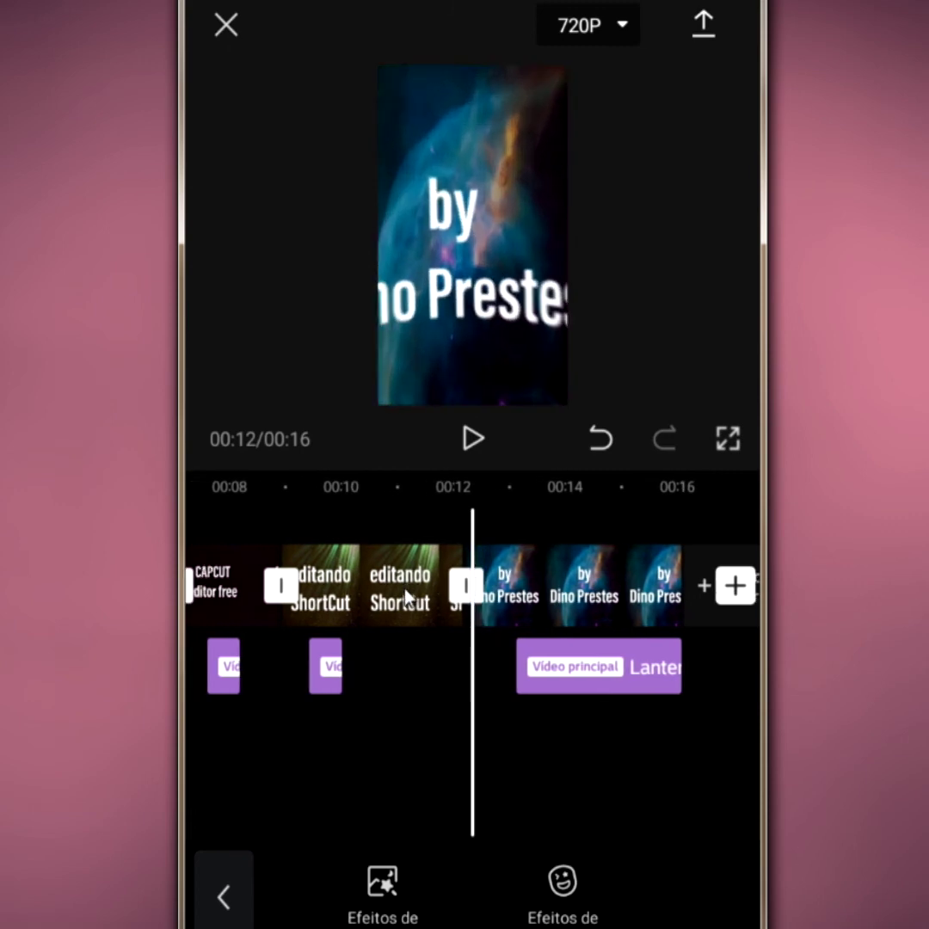
left_click(465, 588)
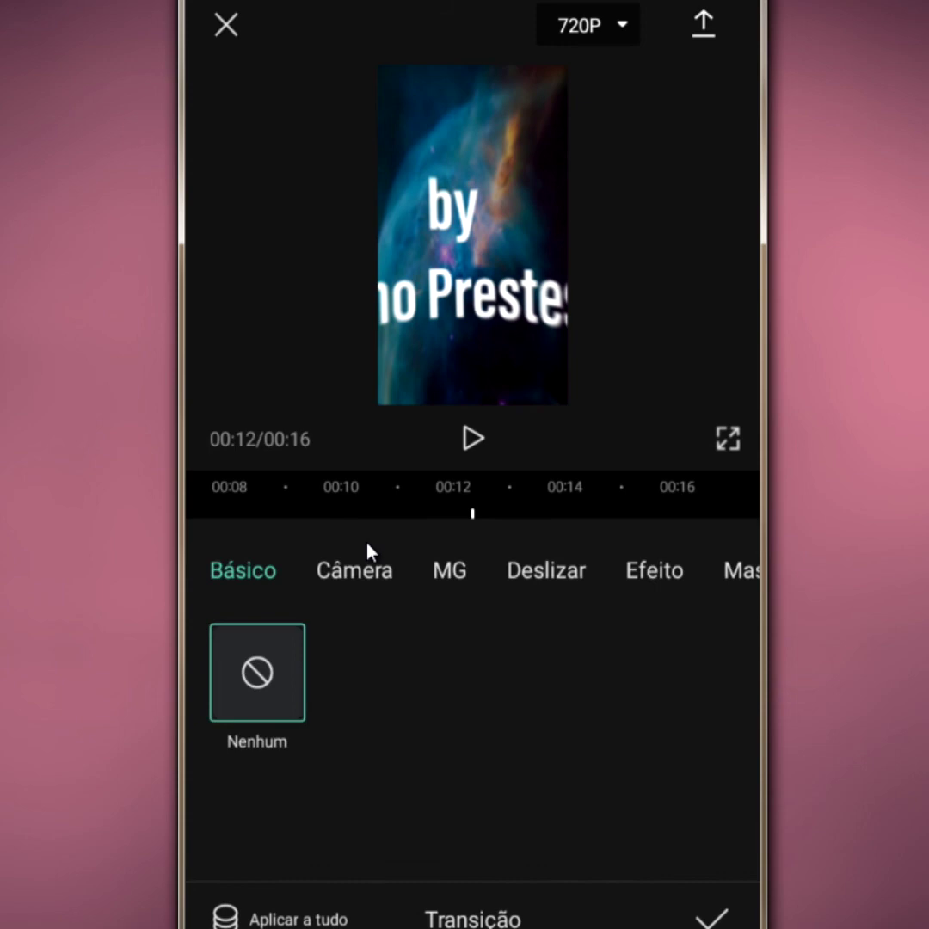
left_click(357, 572)
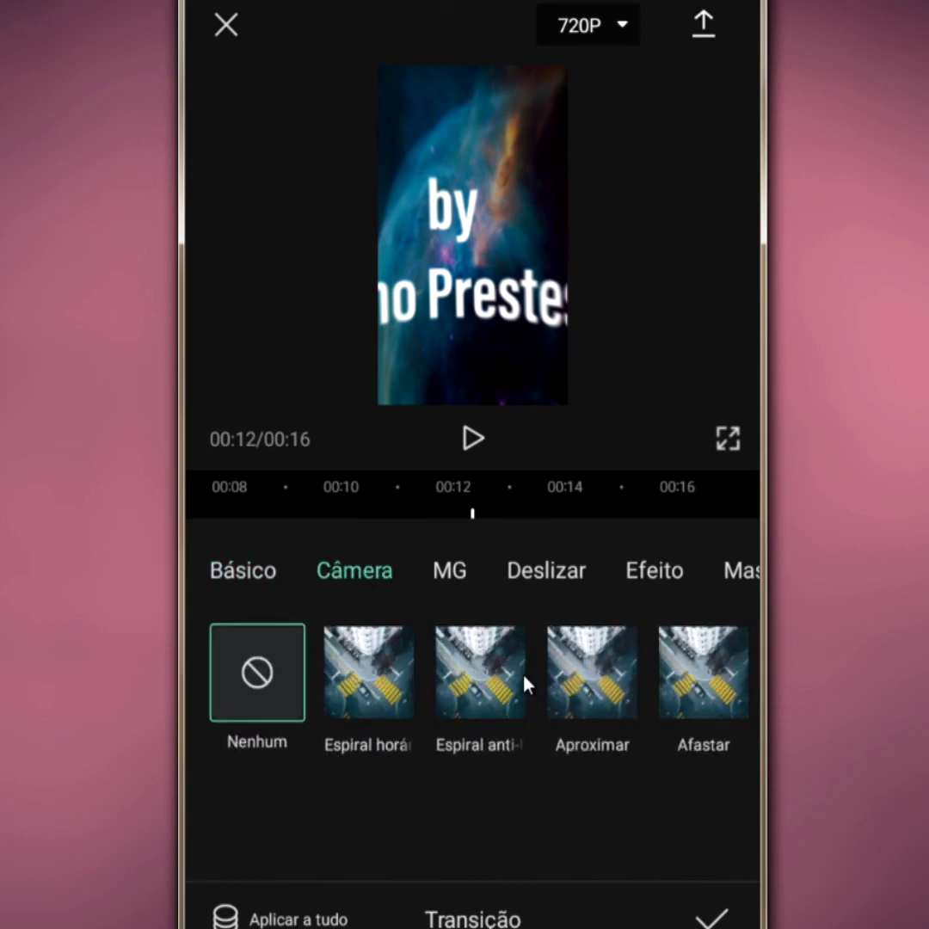
left_click(486, 680)
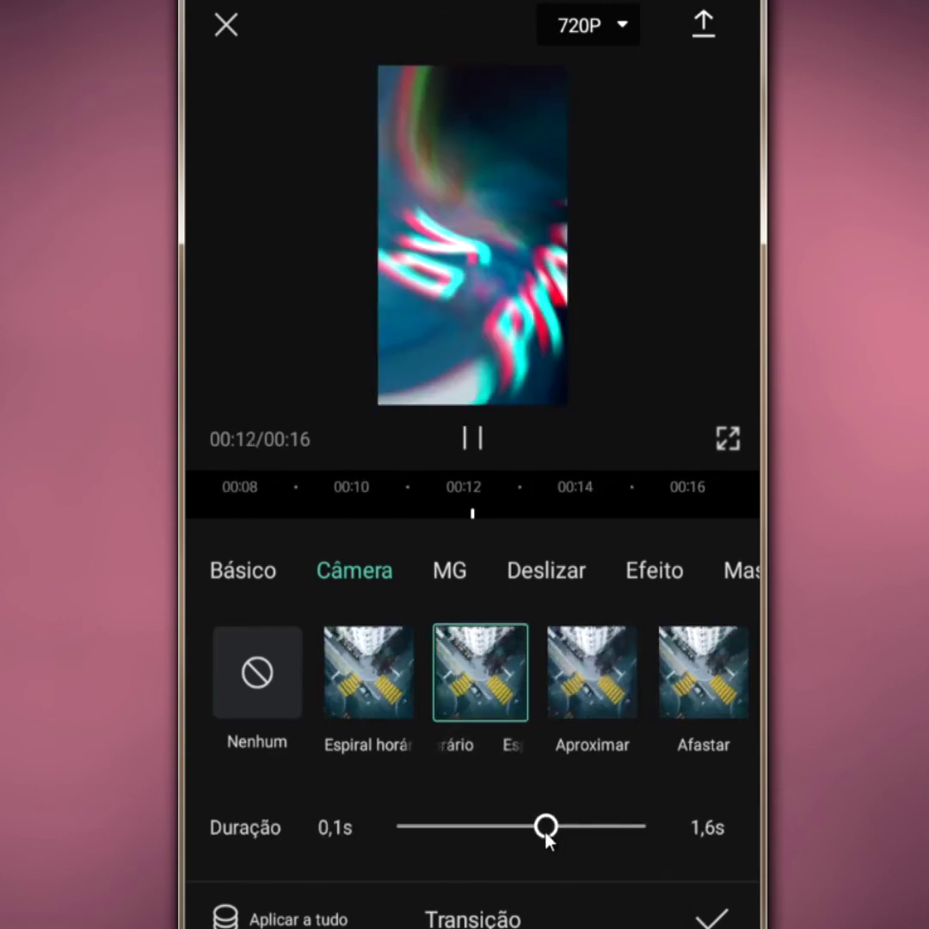
left_click_drag(546, 827, 579, 826)
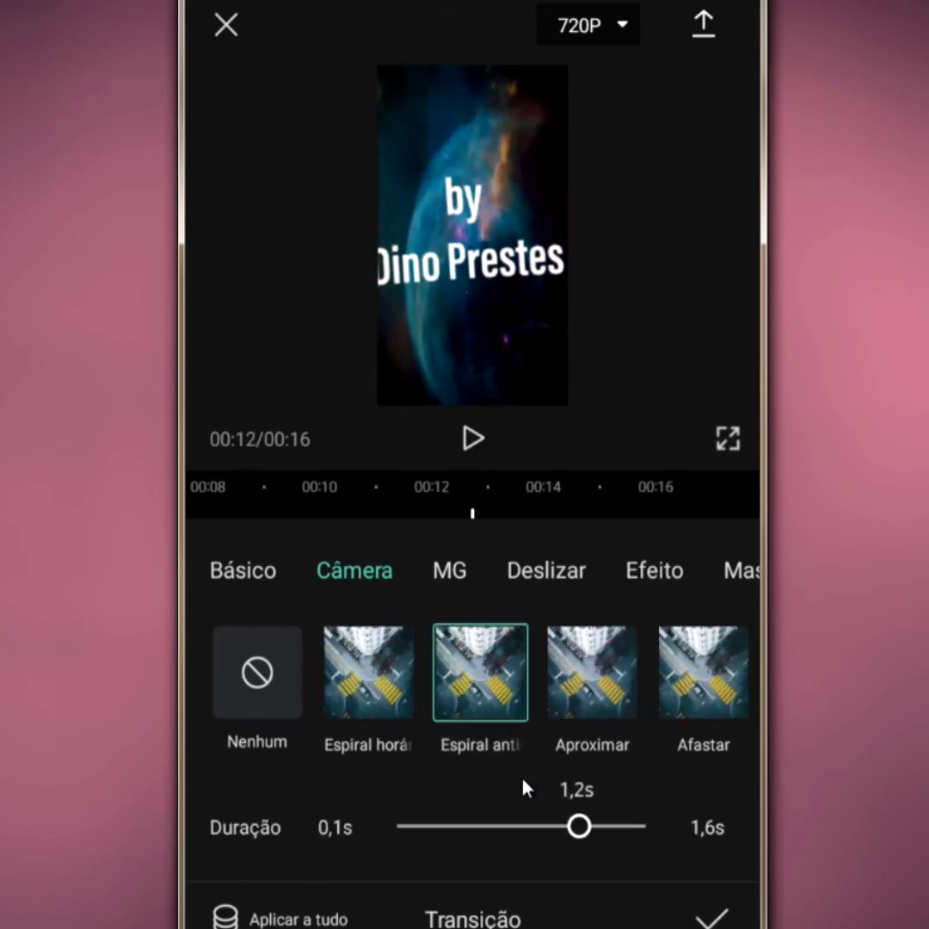
key("Escape")
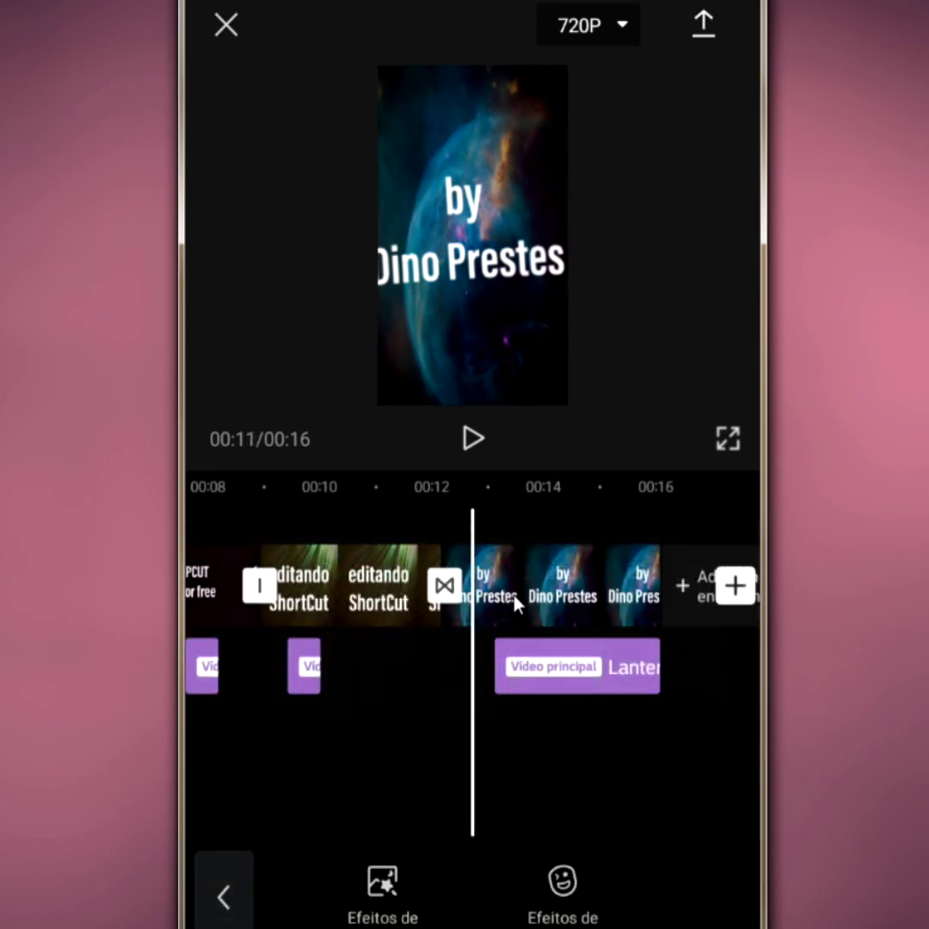
mouse_move(515, 601)
left_mouse_down()
mouse_move(612, 607)
mouse_move(530, 612)
left_mouse_up()
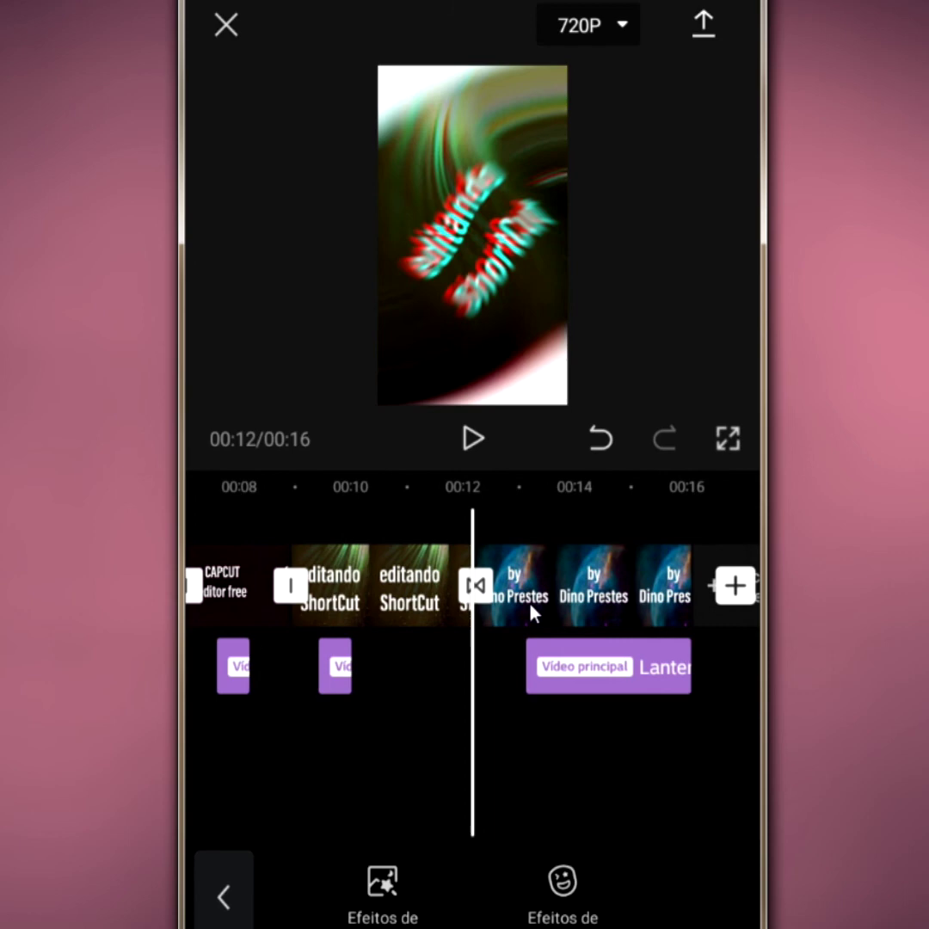
mouse_move(532, 613)
left_mouse_down()
mouse_move(299, 558)
mouse_move(711, 643)
left_mouse_up()
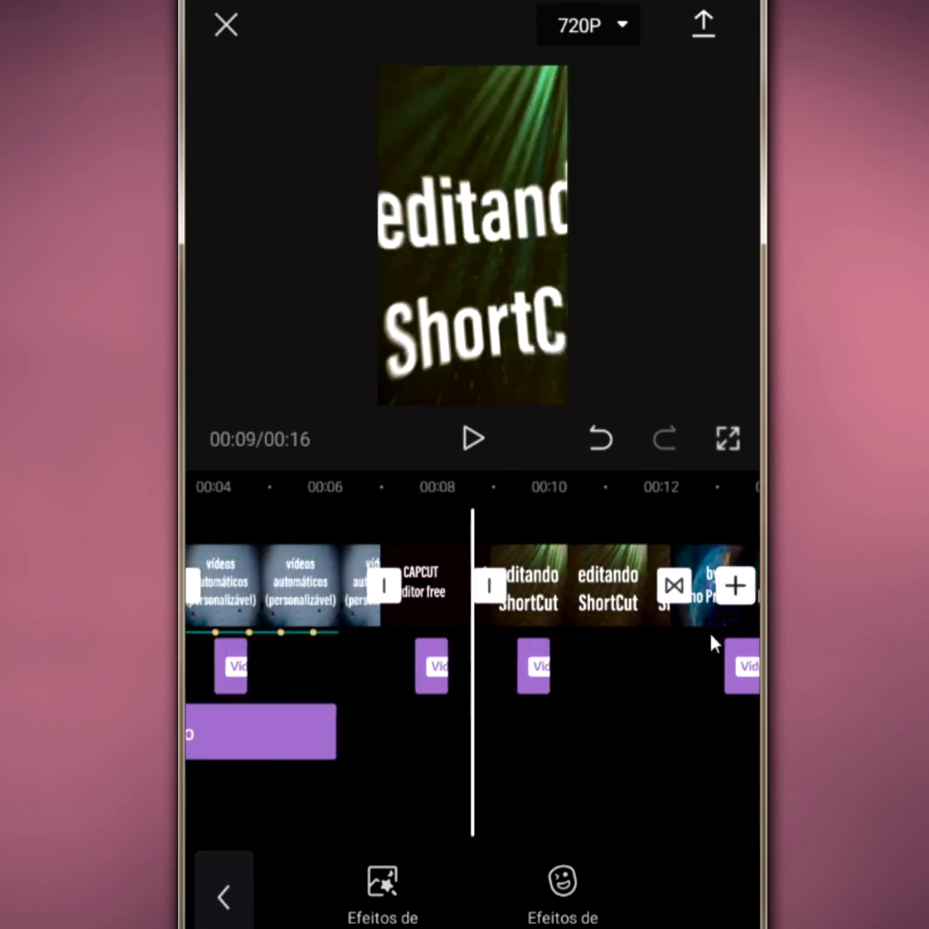
left_click_drag(453, 609, 582, 631)
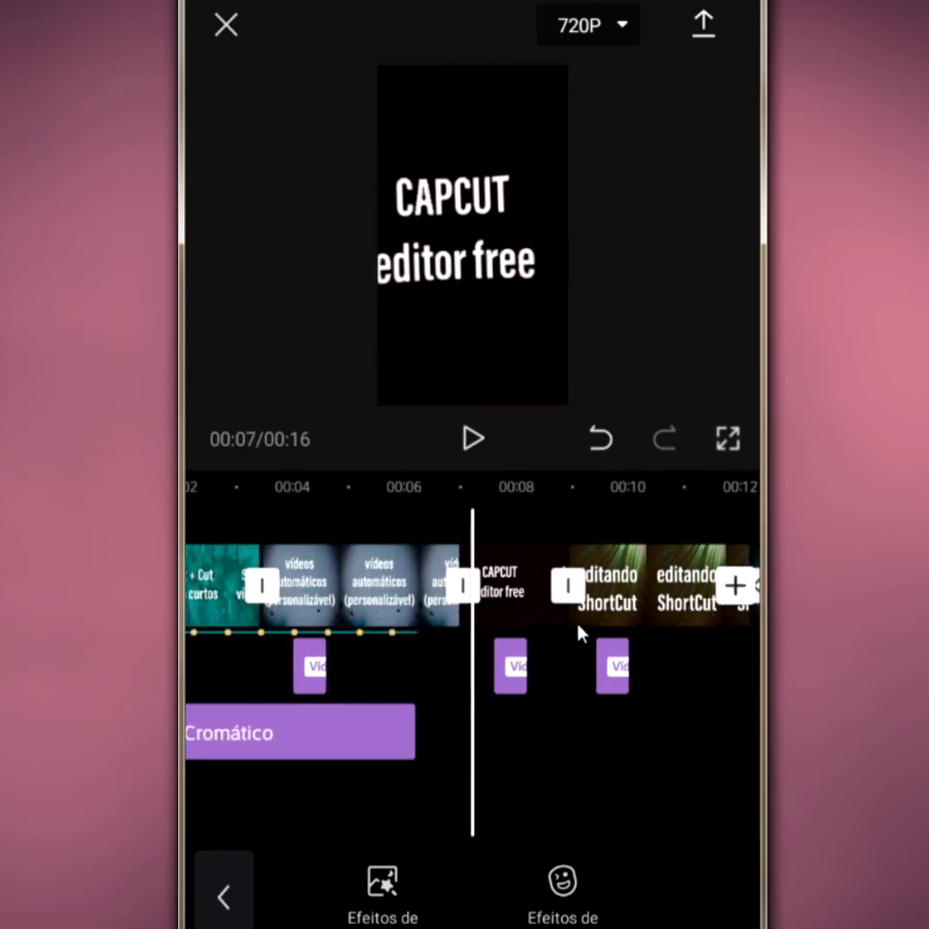
left_click_drag(370, 587, 526, 607)
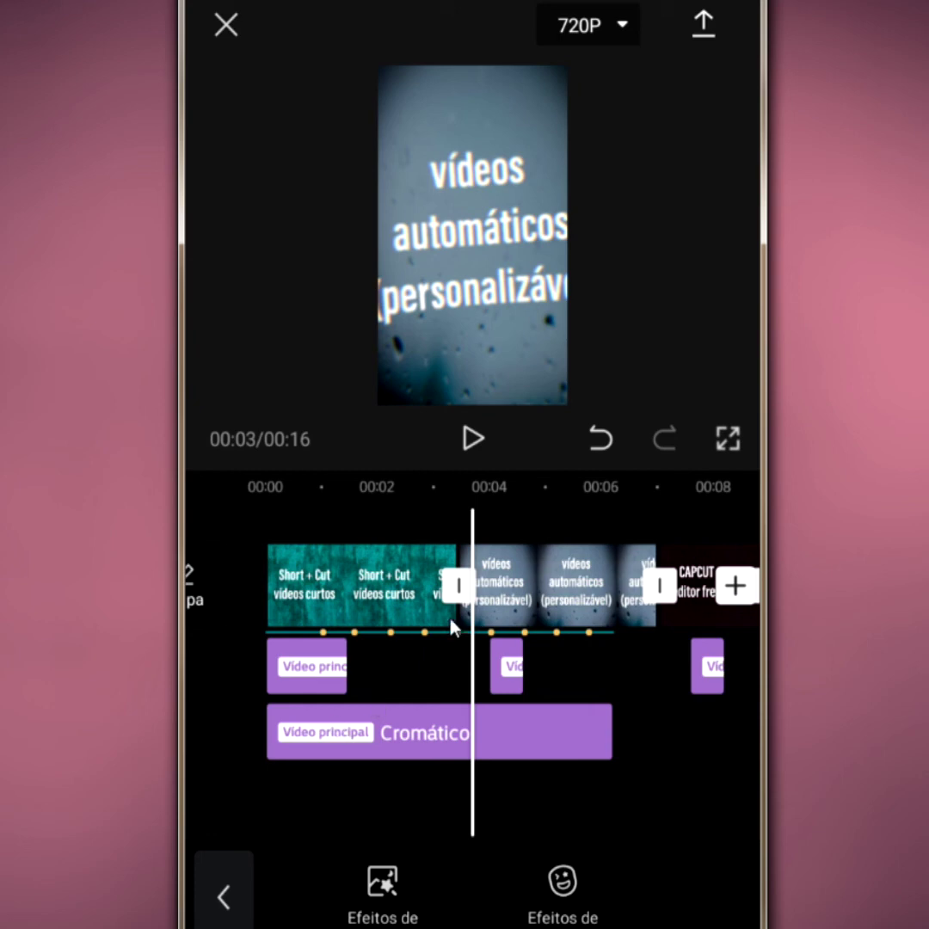
left_click(243, 904)
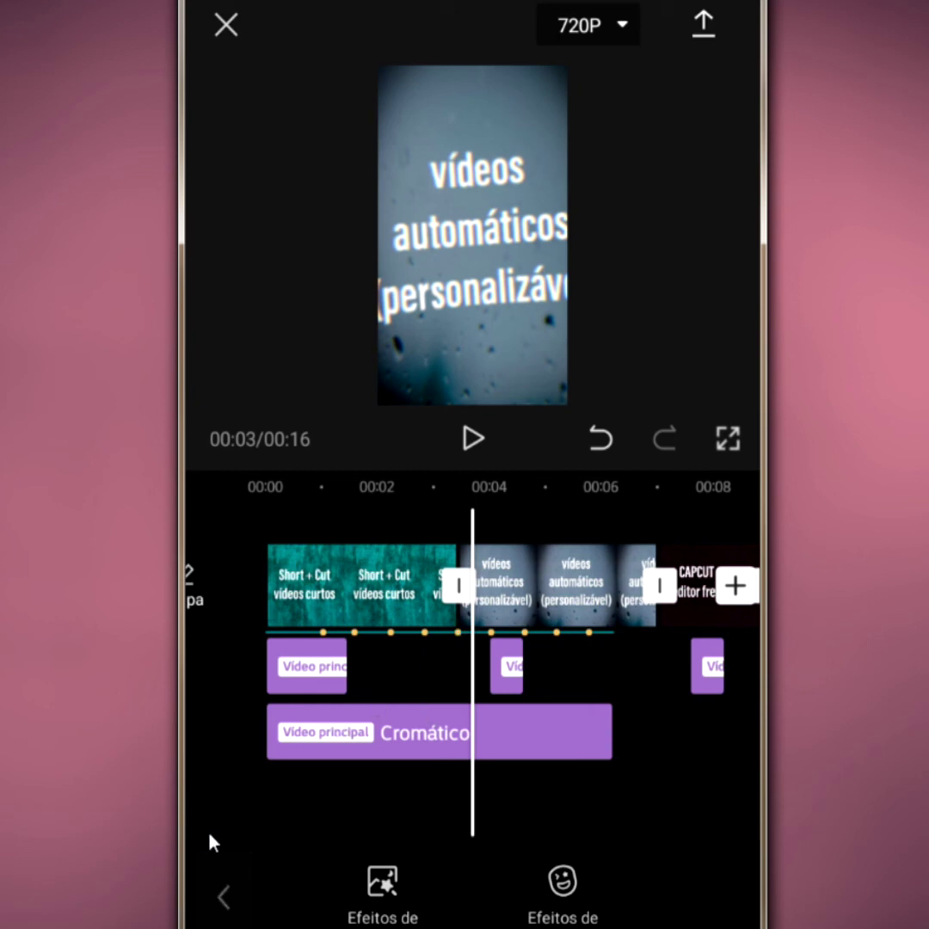
- Select the old music clip on the Áudio track and delete it with Excluir
left_click(526, 718)
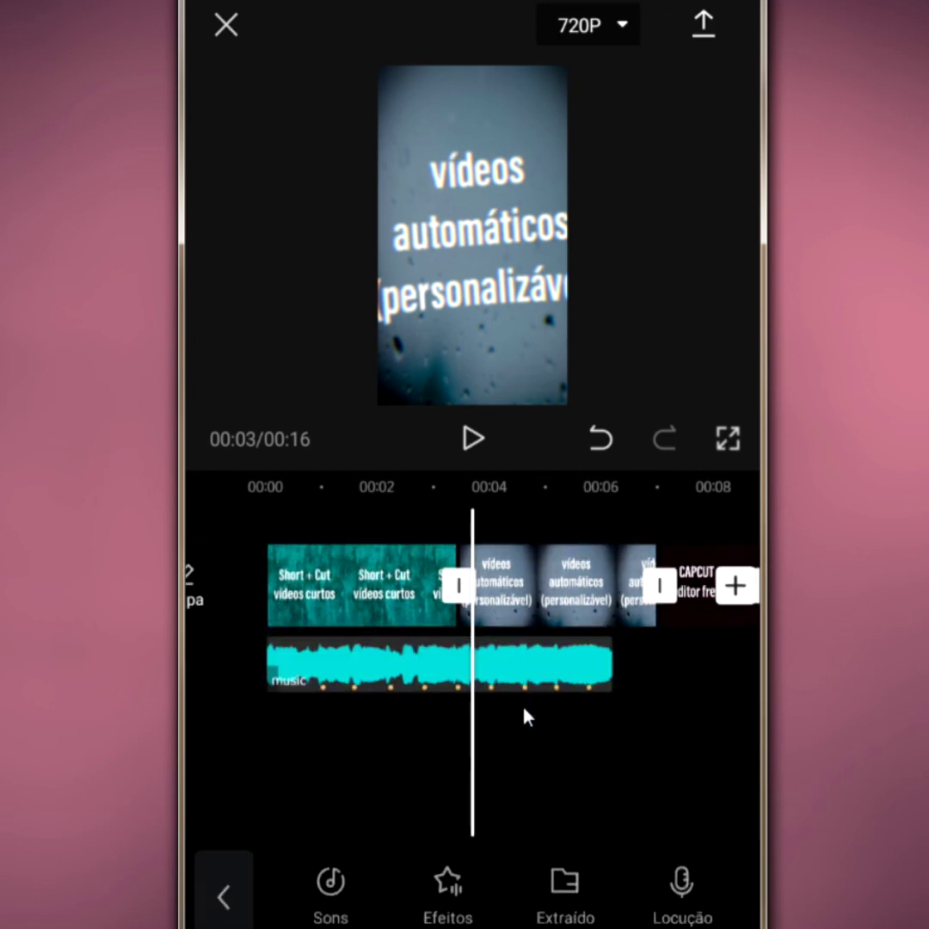
left_click(581, 682)
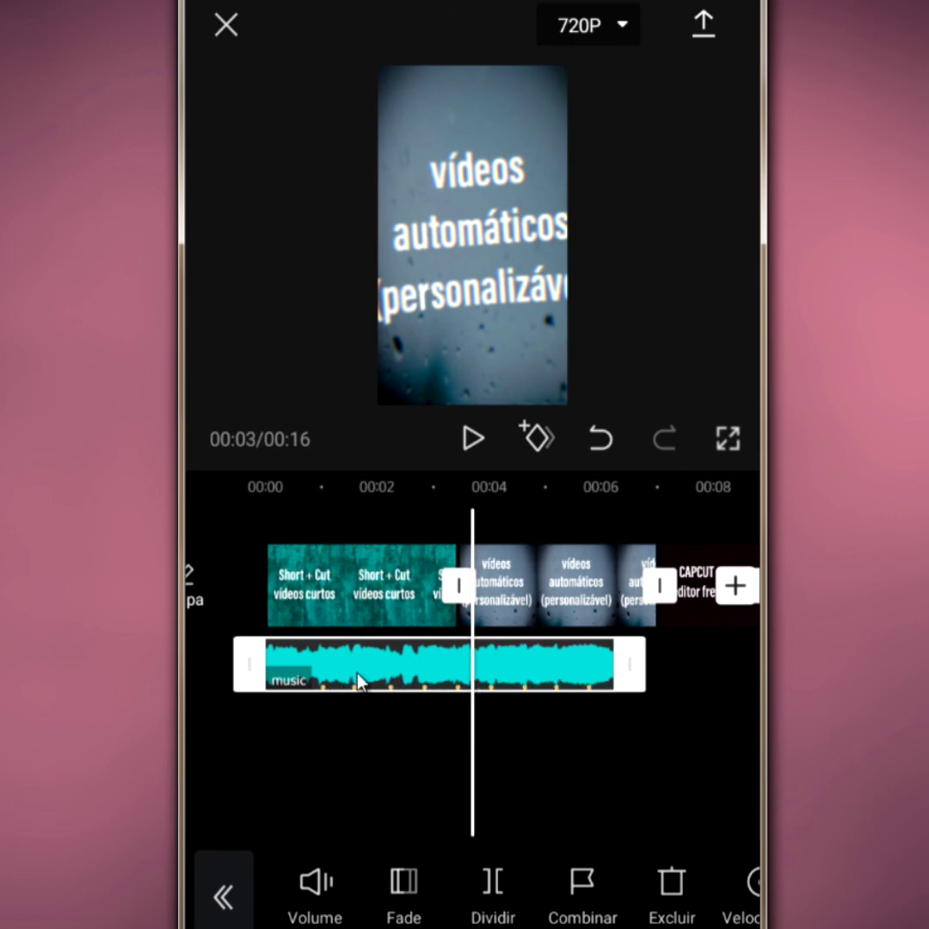
left_click(546, 673)
left_click(546, 674)
left_click(546, 673)
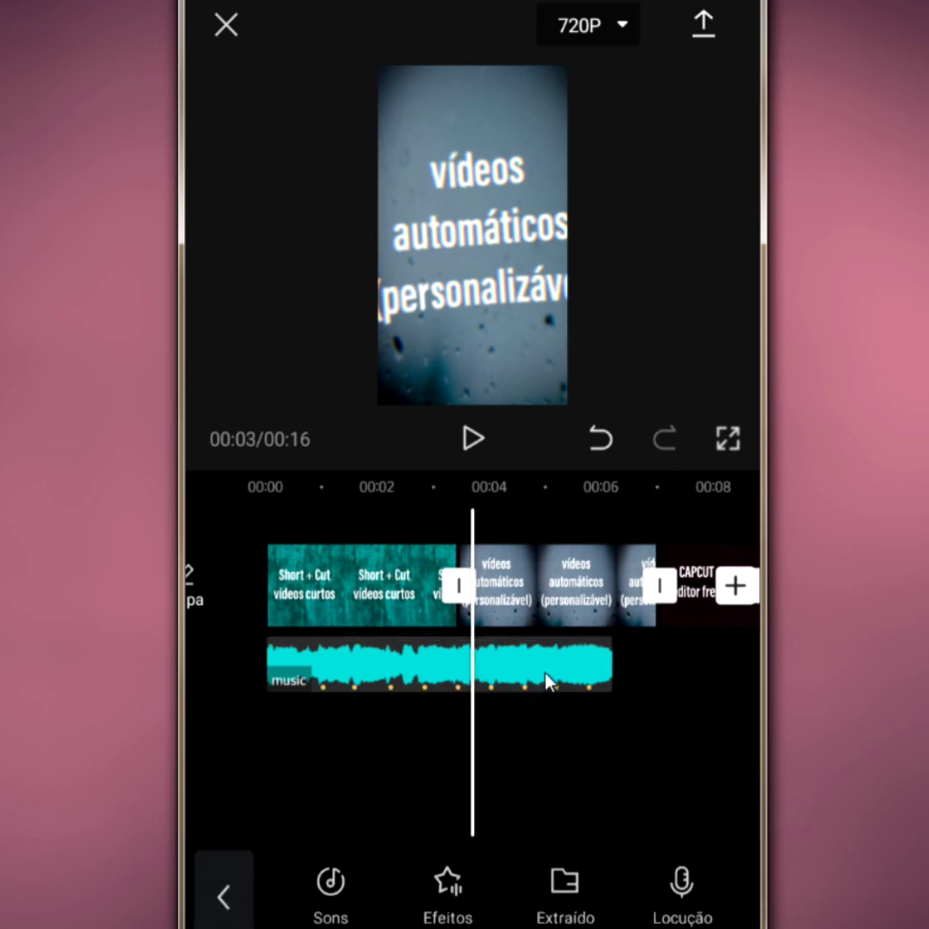
left_click(547, 680)
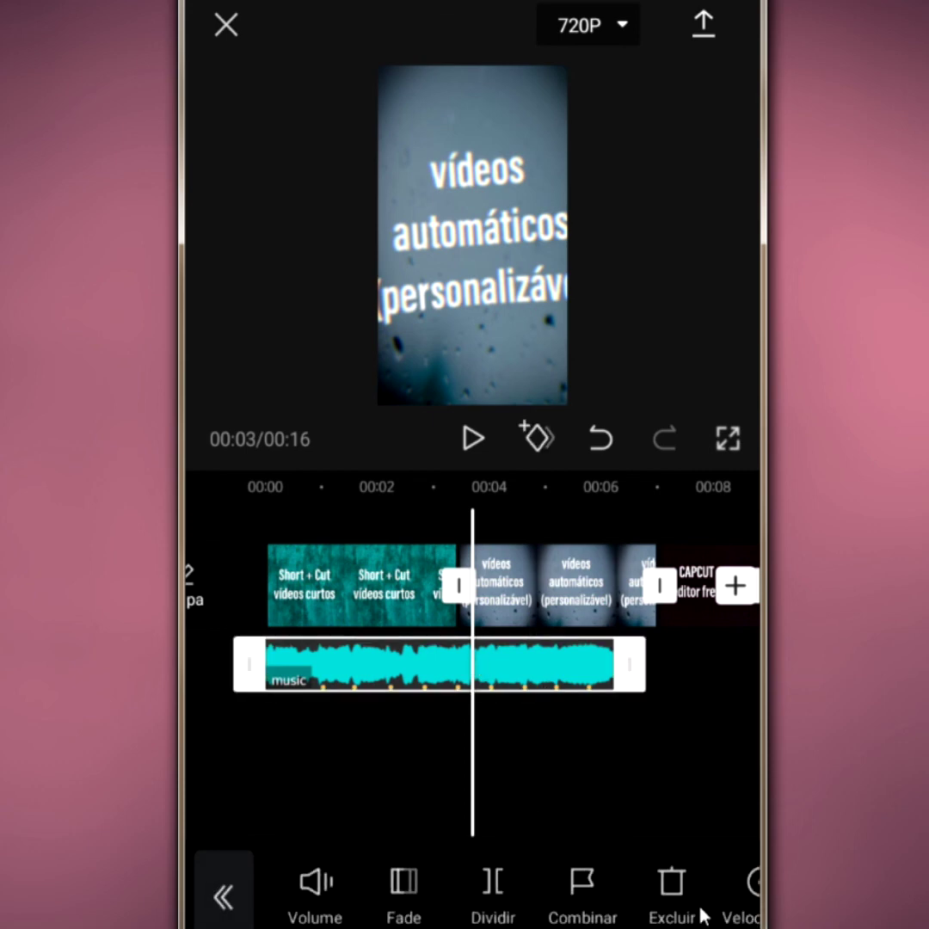
left_click(676, 903)
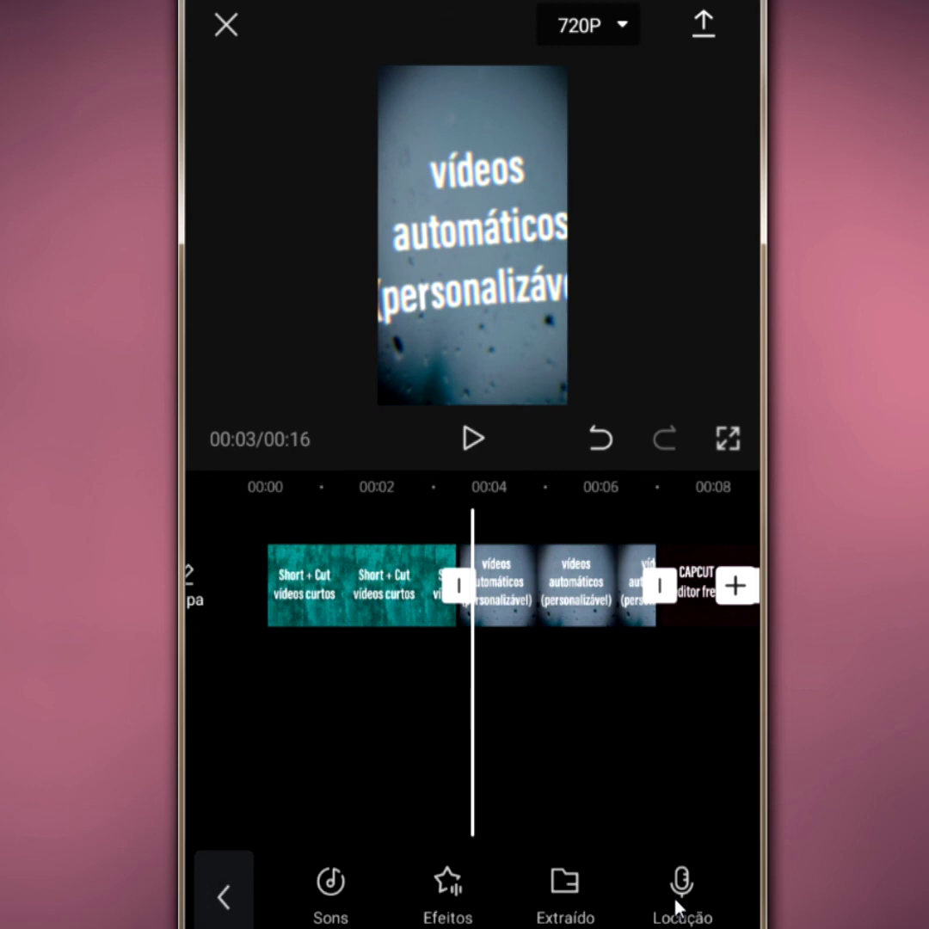
left_click(332, 893)
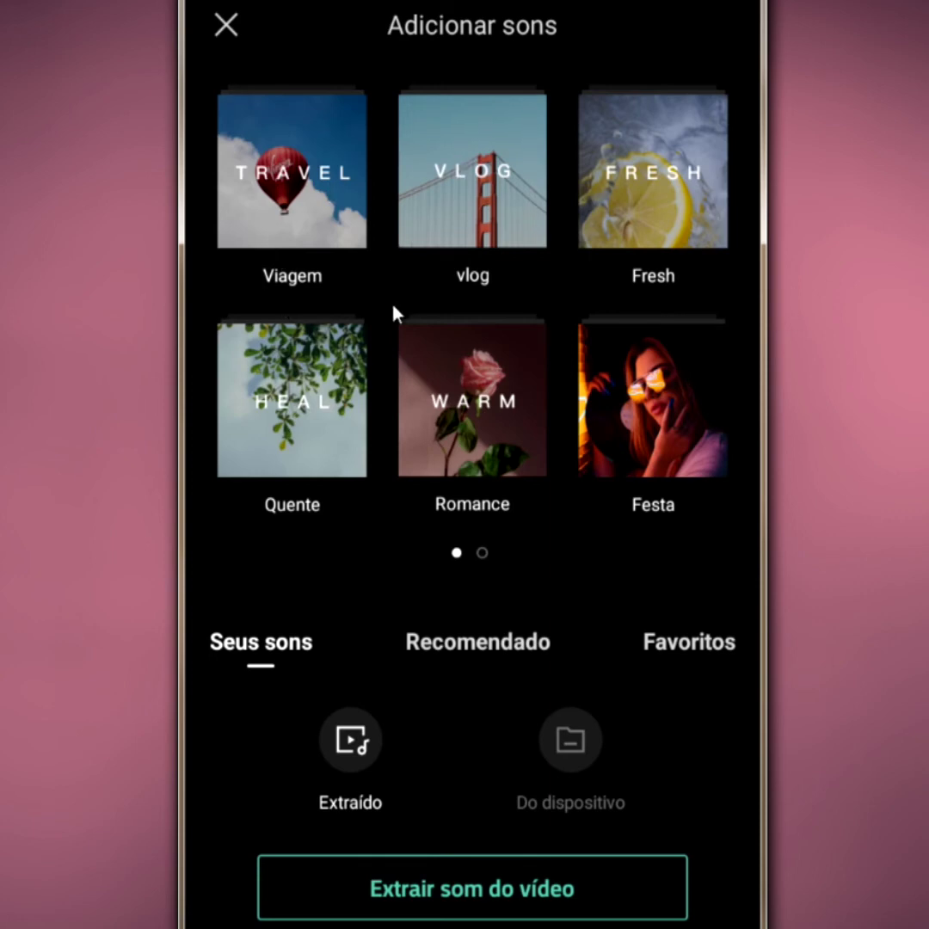
- Preview YOU_Bonfire under Do dispositivo sounds and add it to the project
left_click(589, 756)
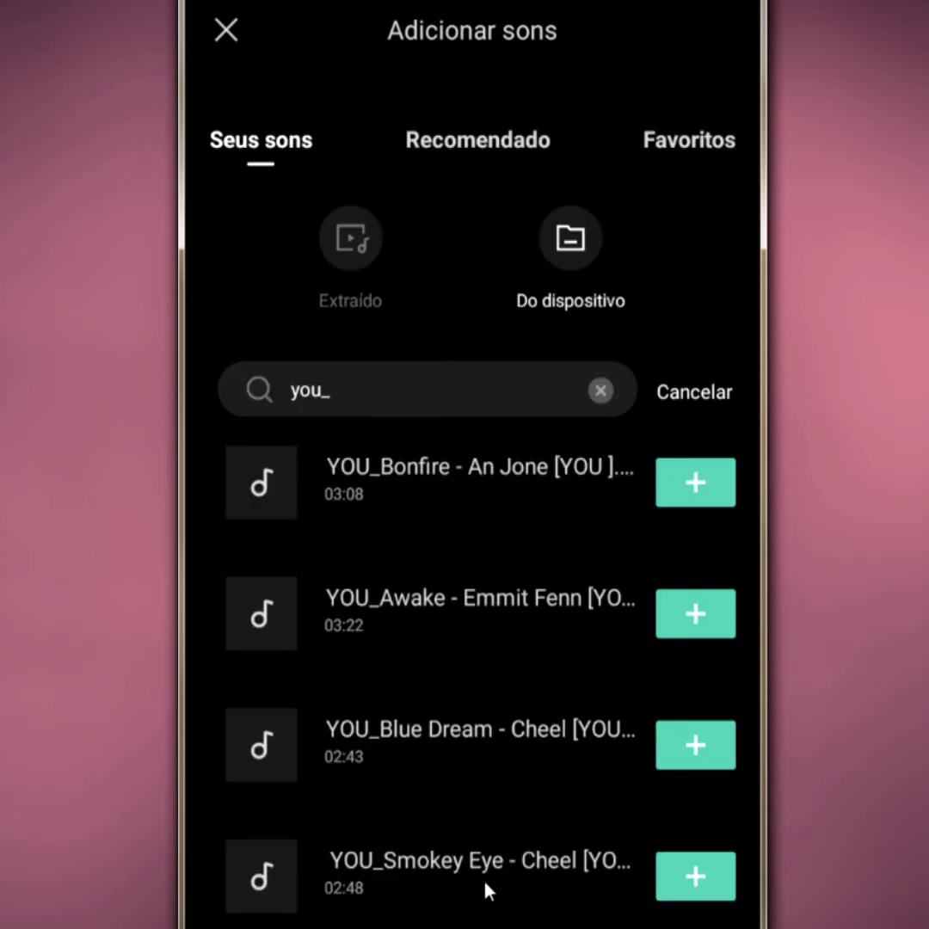
left_click(478, 481)
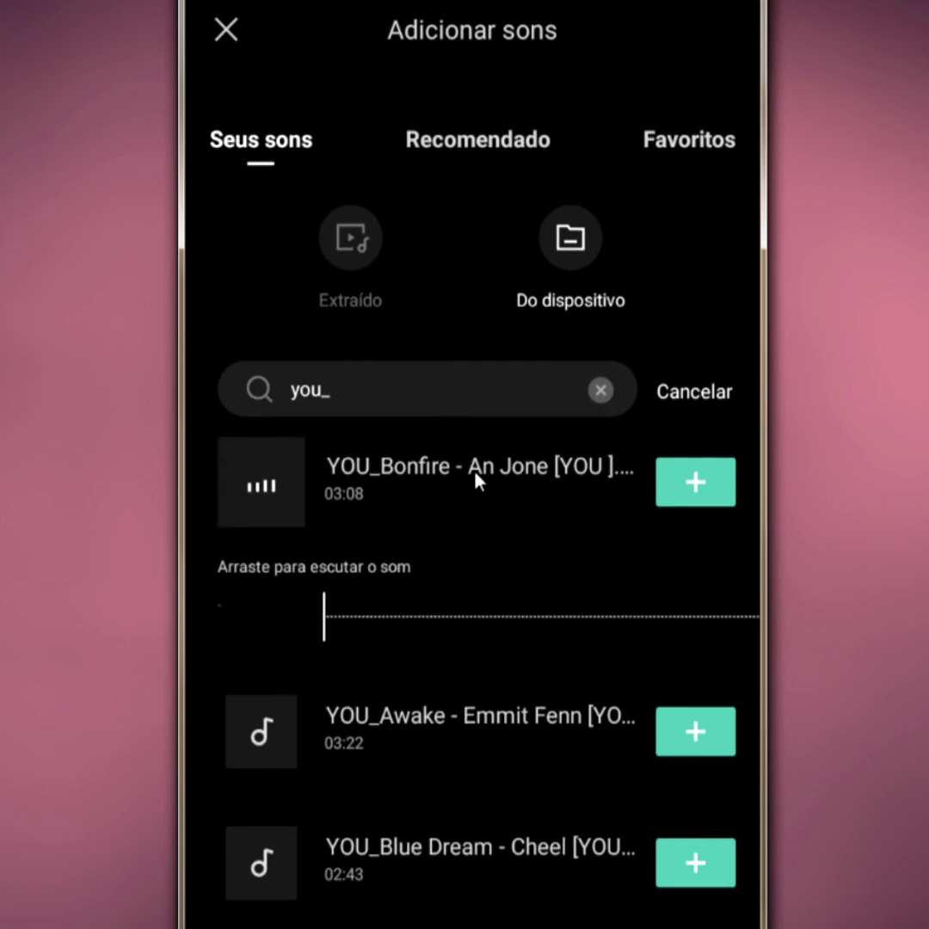
left_click(698, 489)
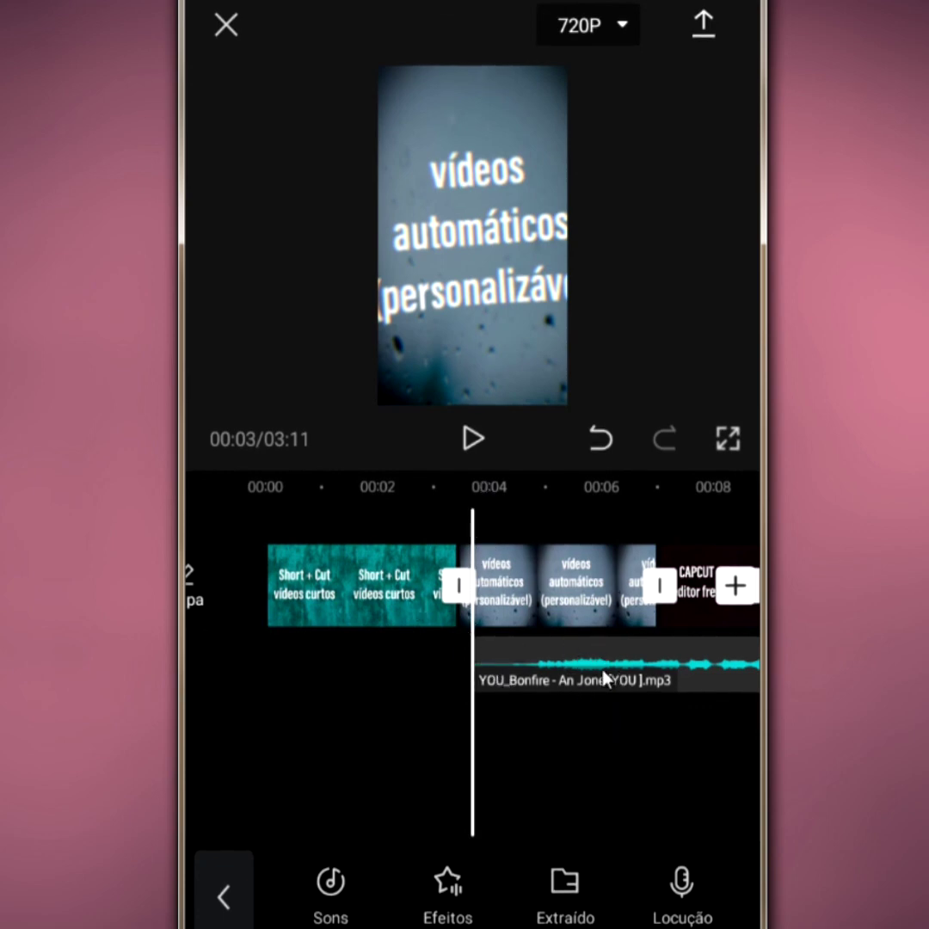
- Move the Bonfire track to start at 00:00 and bring the playhead to 00:16
left_click_drag(578, 662, 301, 673)
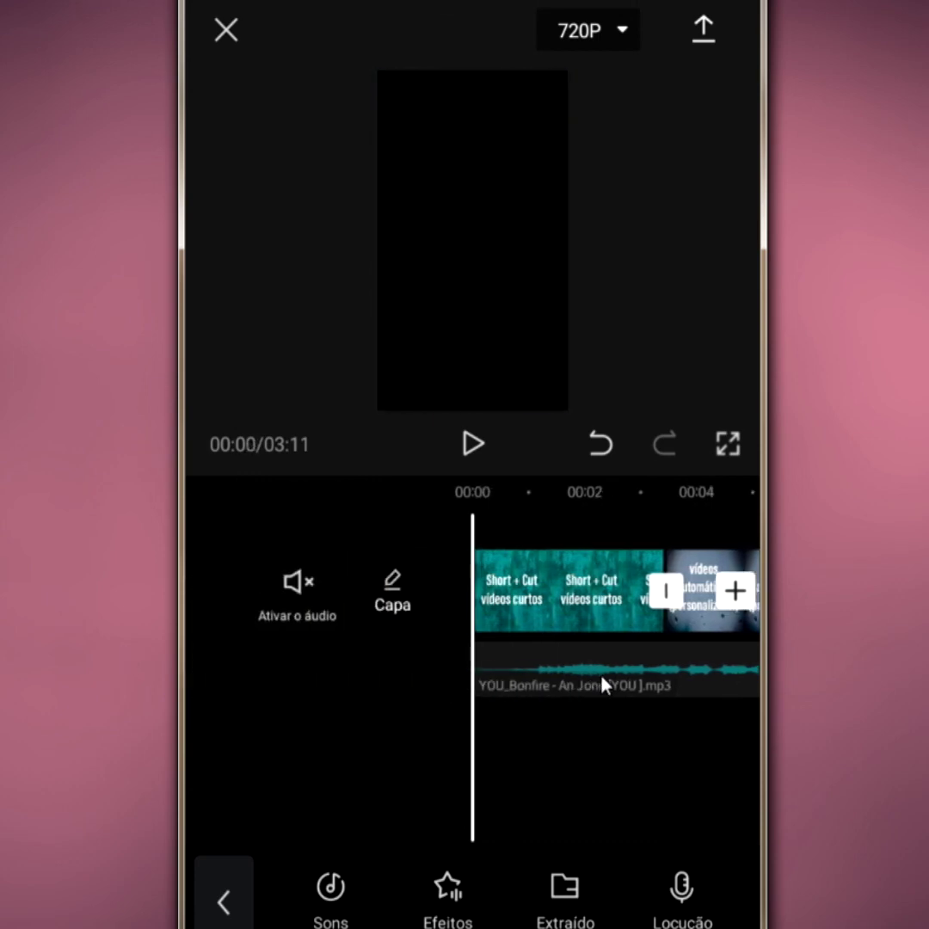
left_click(533, 654)
left_click_drag(541, 671, 369, 653)
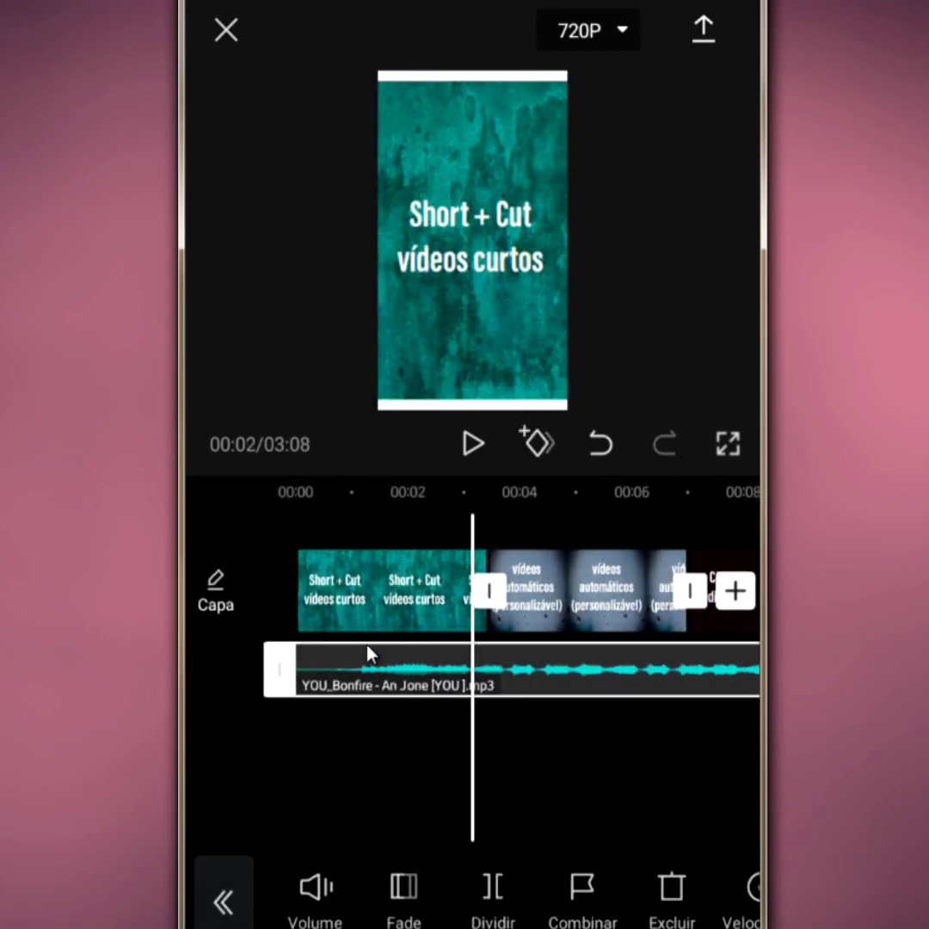
left_click_drag(663, 673, 425, 668)
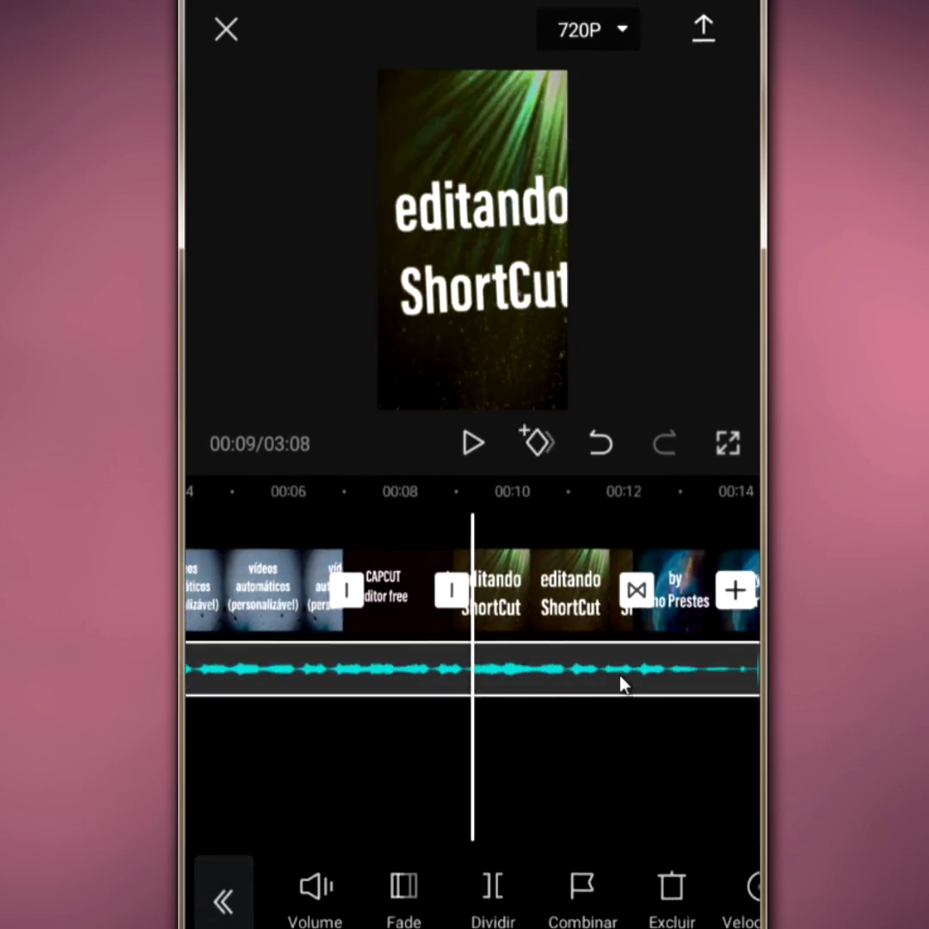
left_click_drag(624, 682, 433, 681)
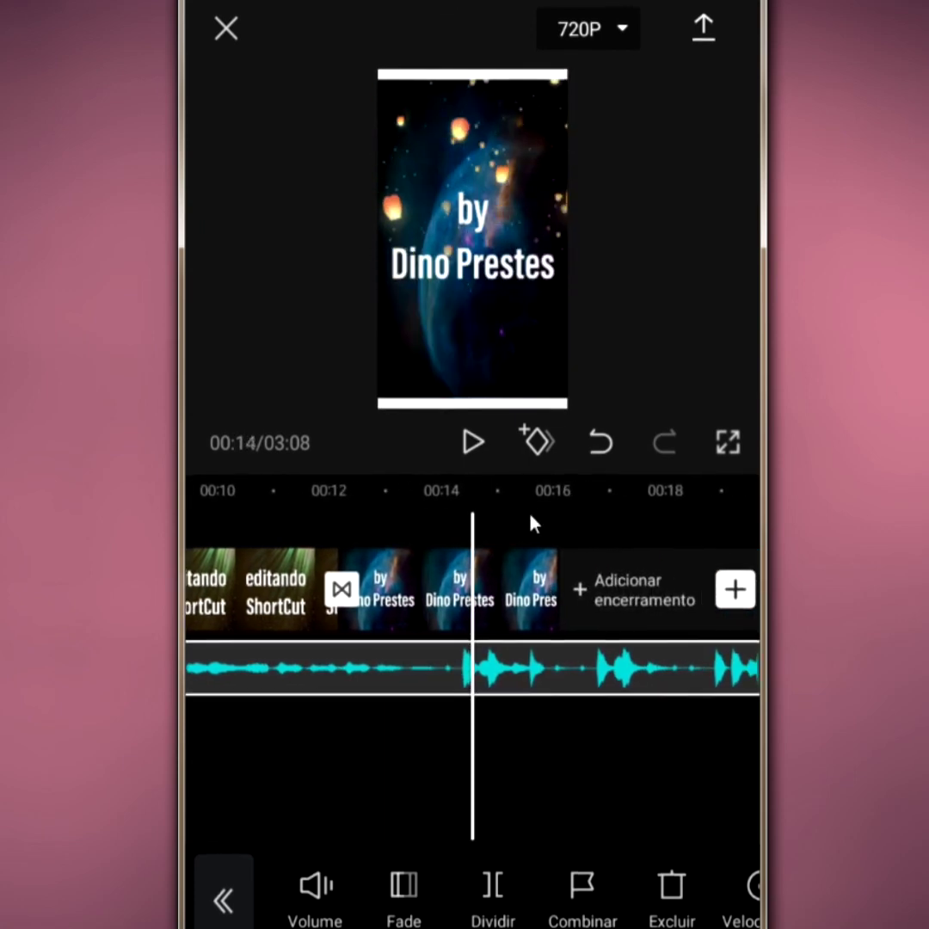
left_click_drag(481, 594, 324, 628)
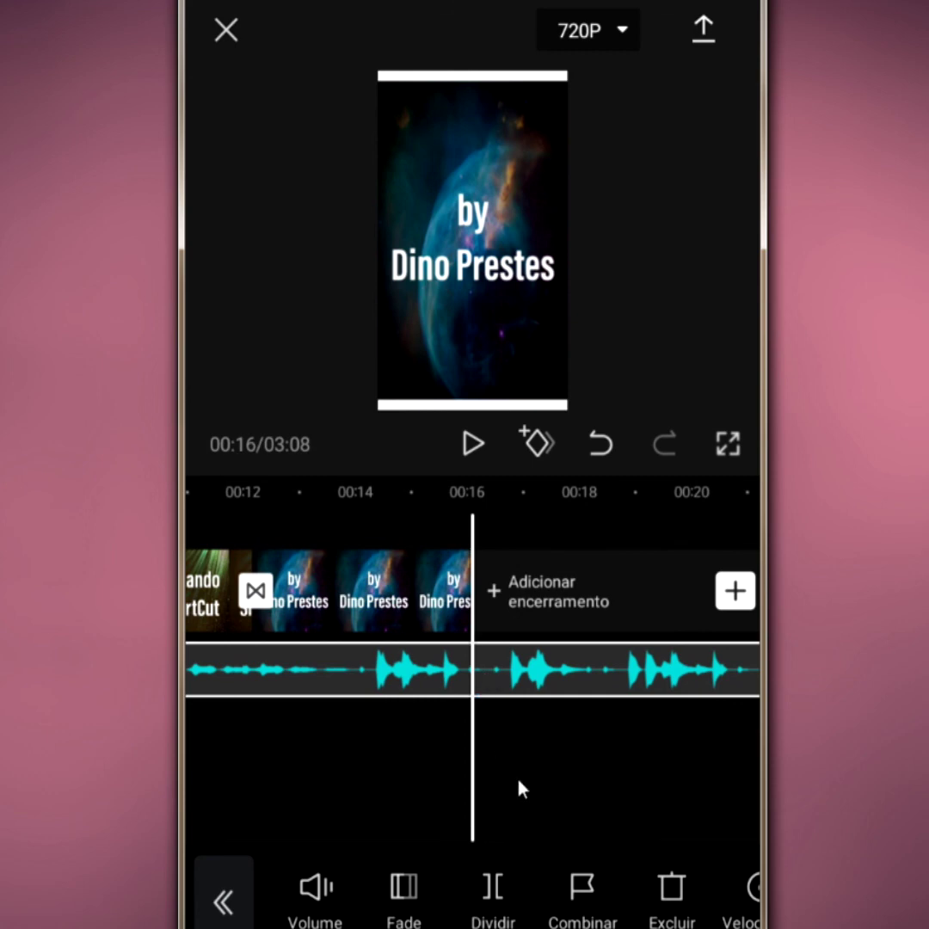
- Split the Bonfire music at 00:16 and delete the part beyond it
left_click(503, 908)
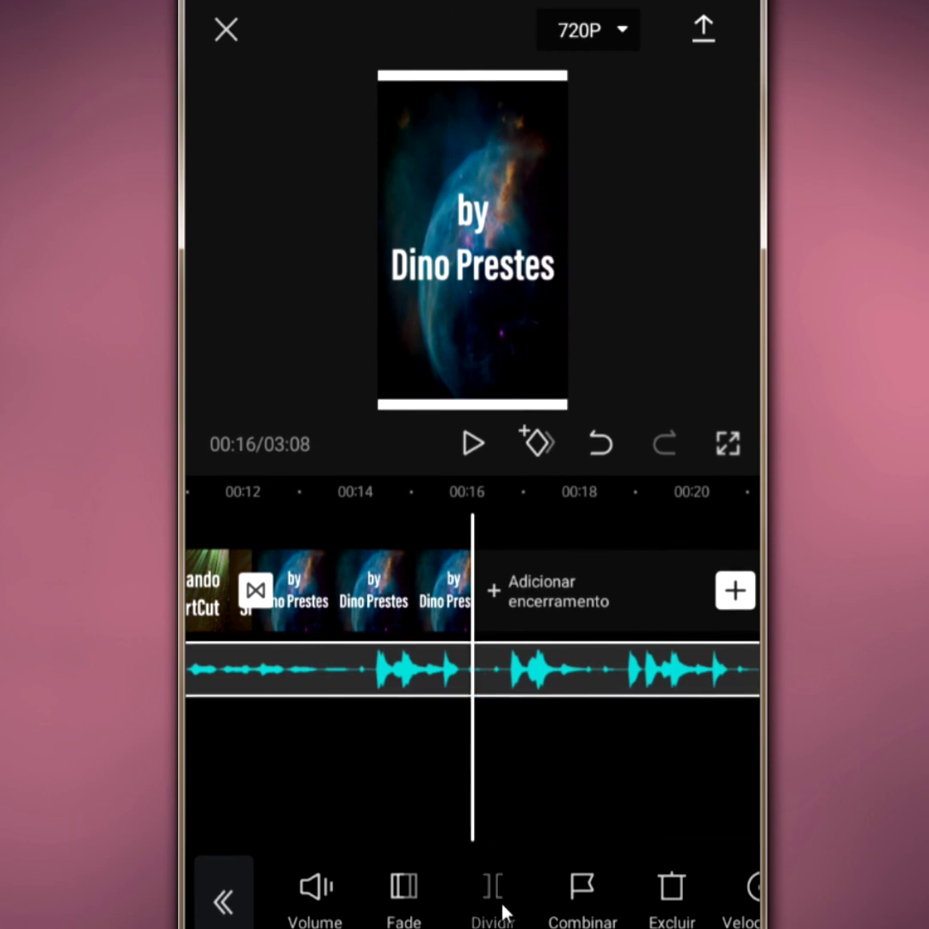
left_click(602, 675)
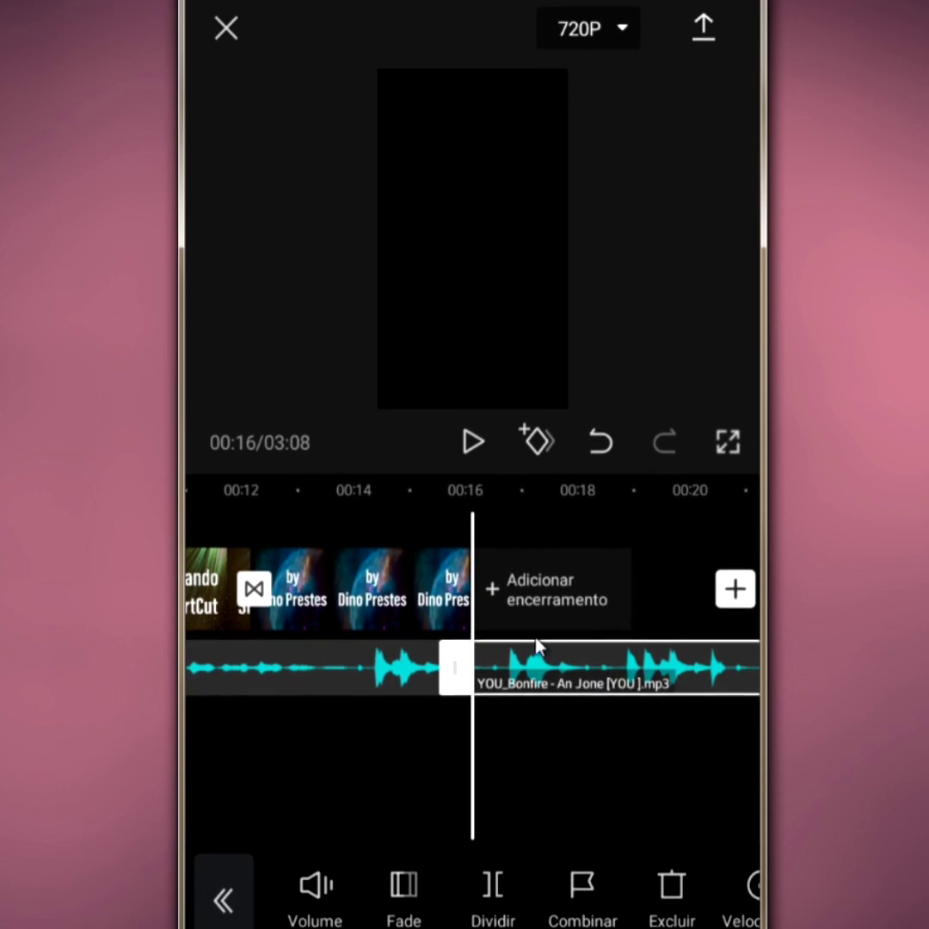
left_click(692, 905)
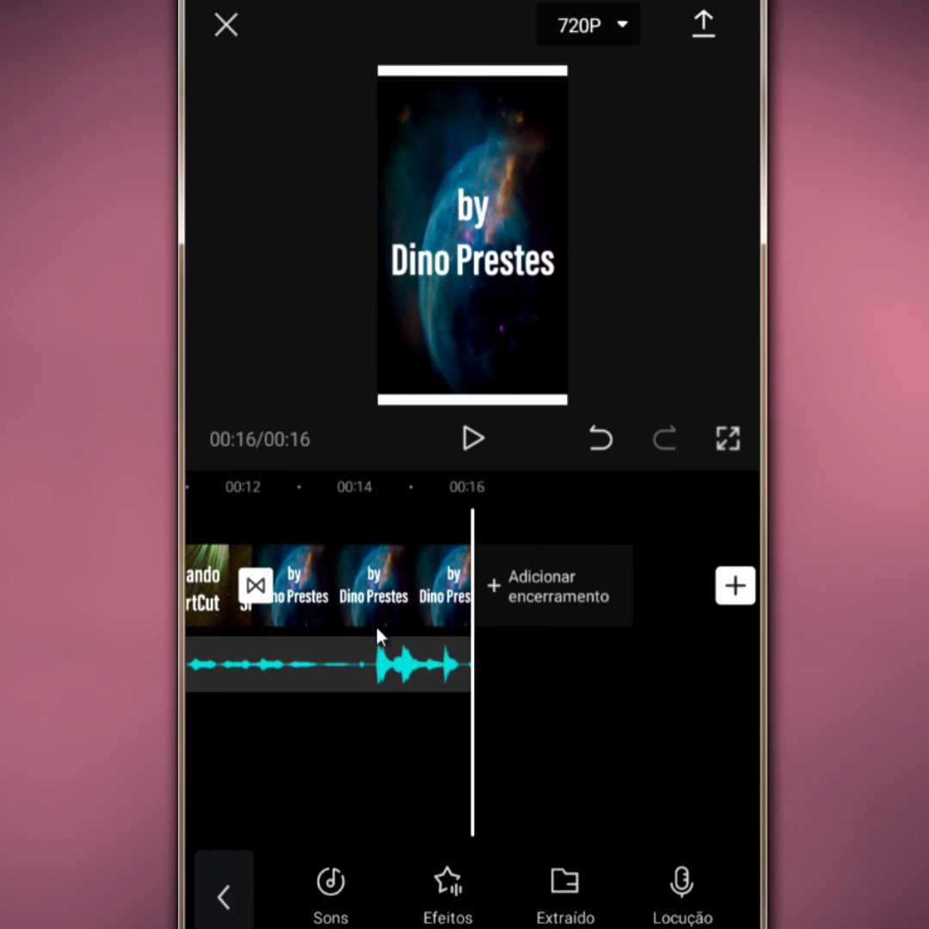
scroll(335, 576, "left", 10)
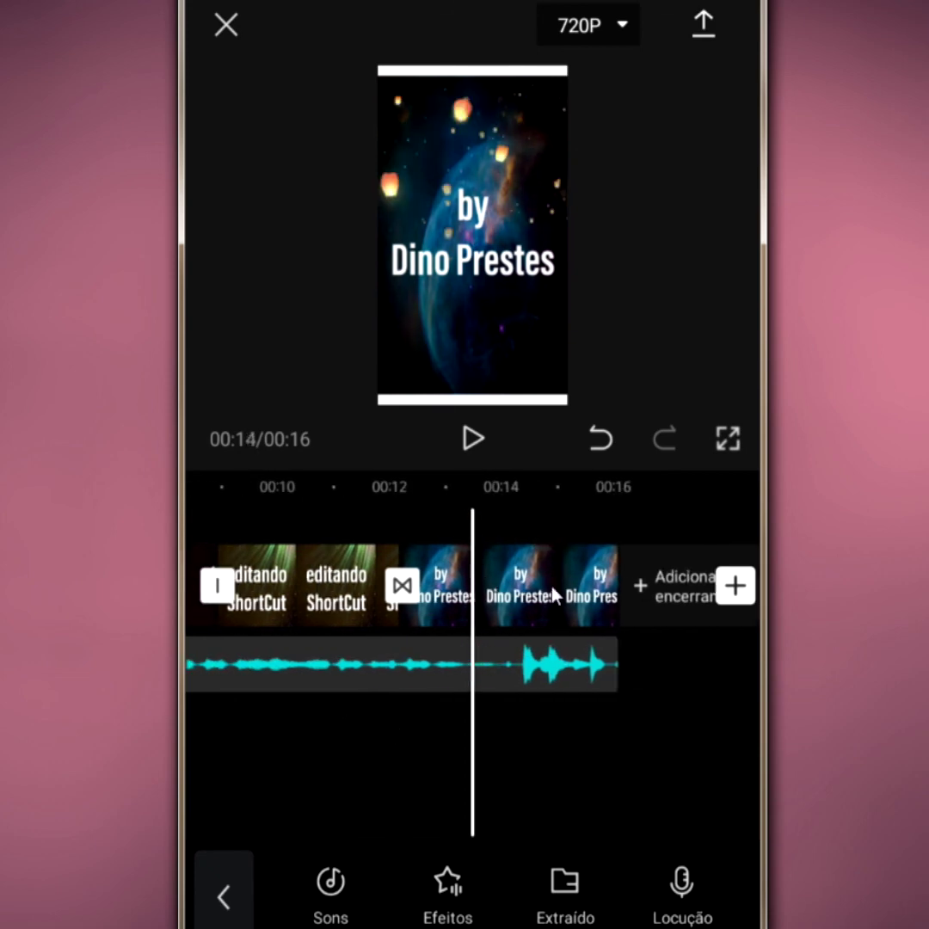
left_click_drag(348, 618, 582, 622)
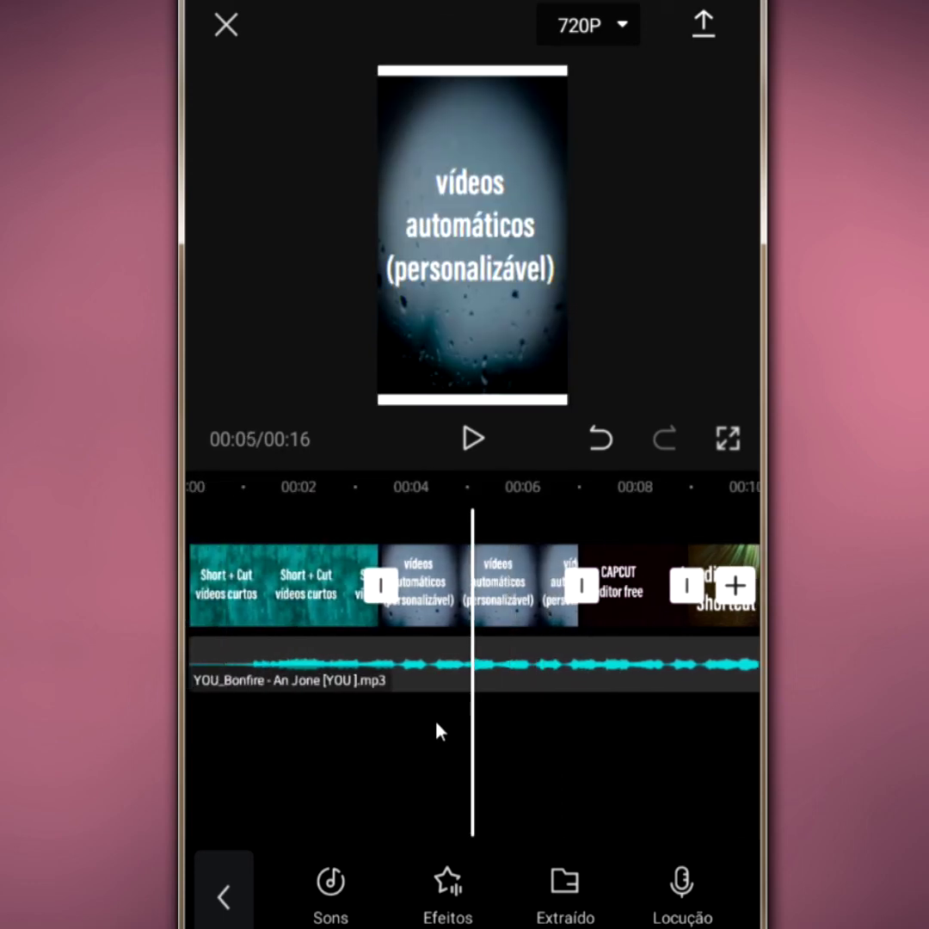
scroll(437, 726, "down", 3)
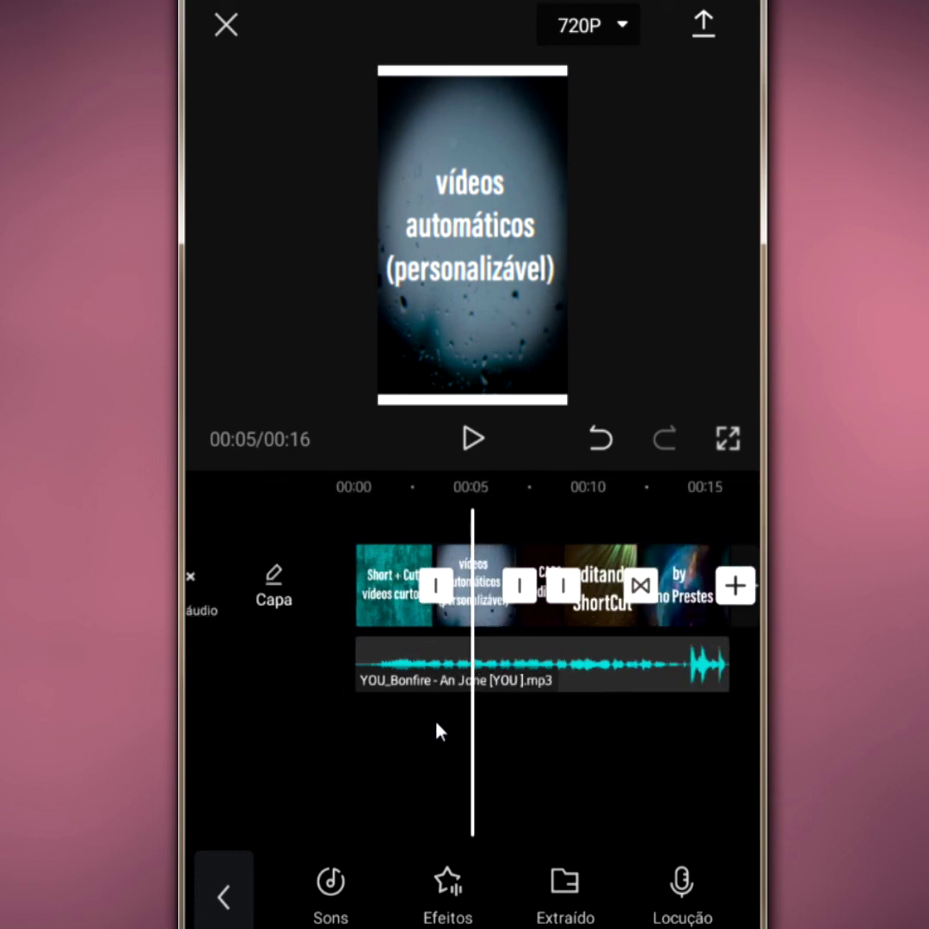